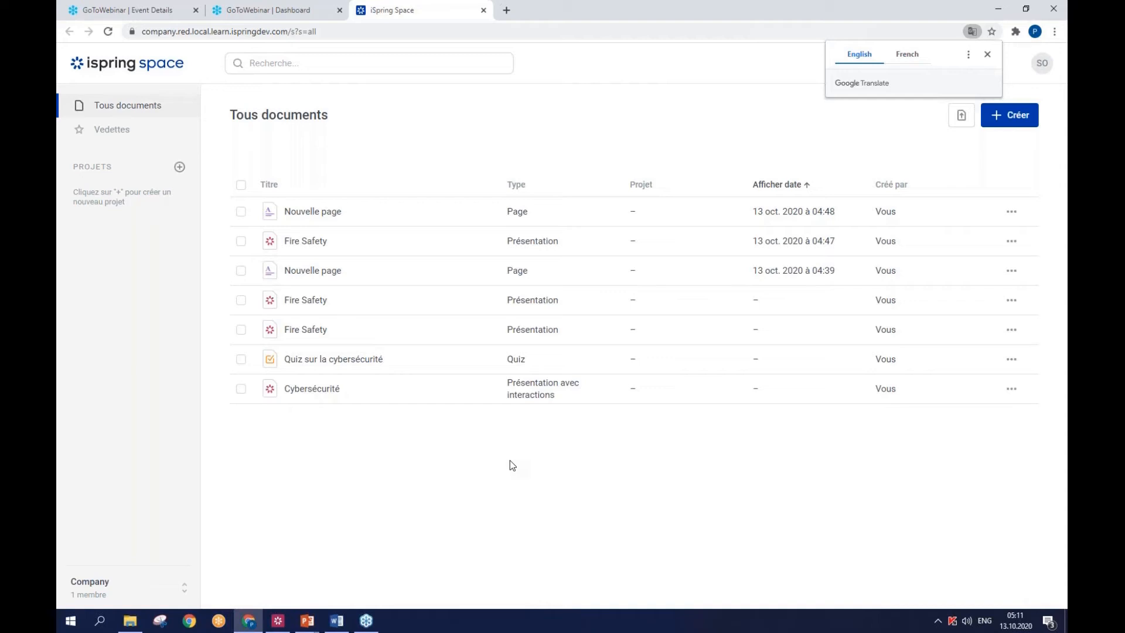
- Preview the most recently viewed Fire Safety presentation from its beginning and advance to the Step 1 slide
click(437, 439)
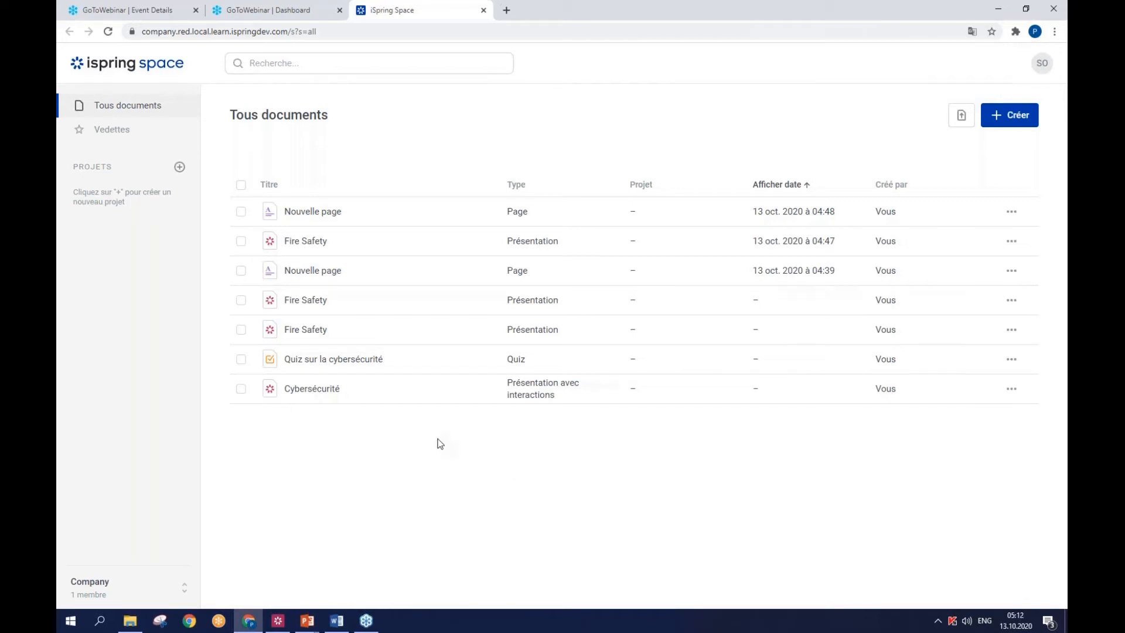
click(299, 252)
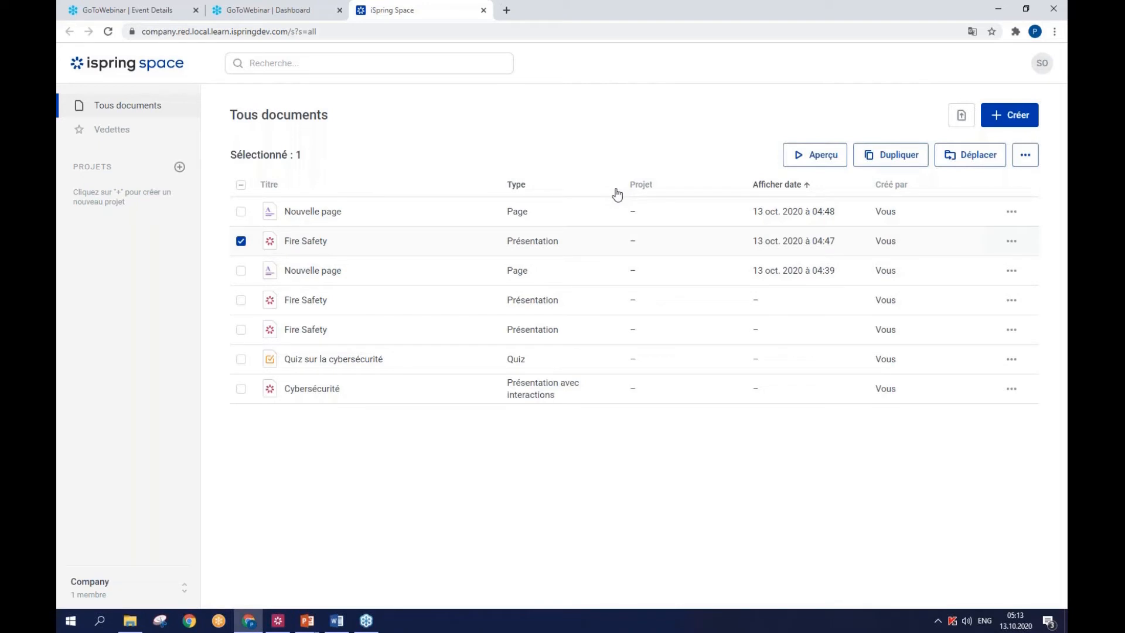
click(822, 156)
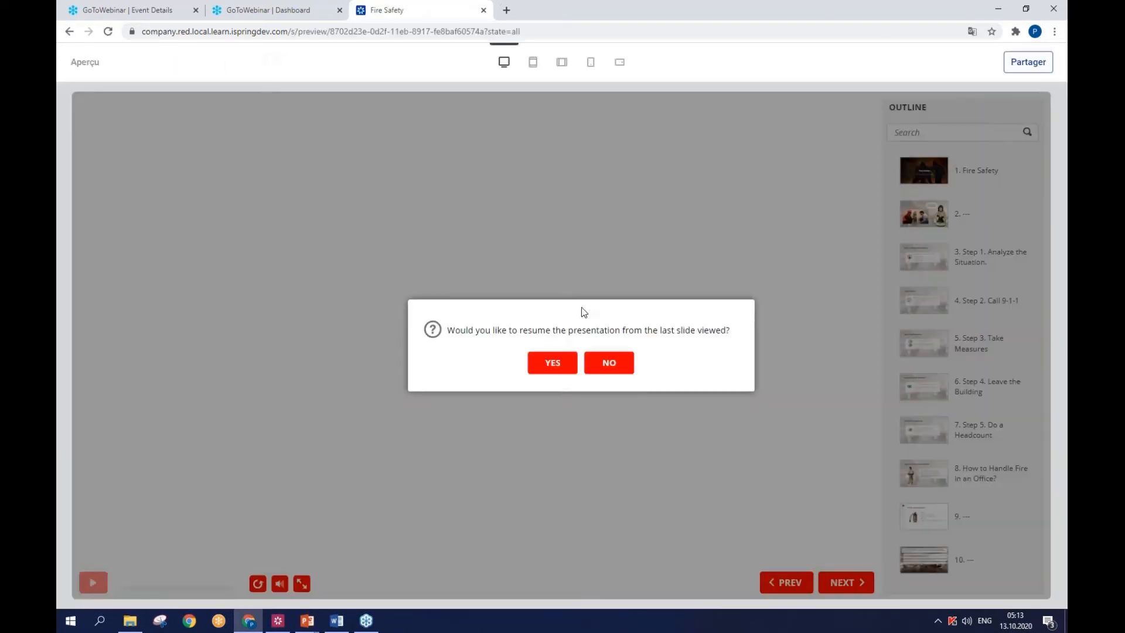
click(613, 364)
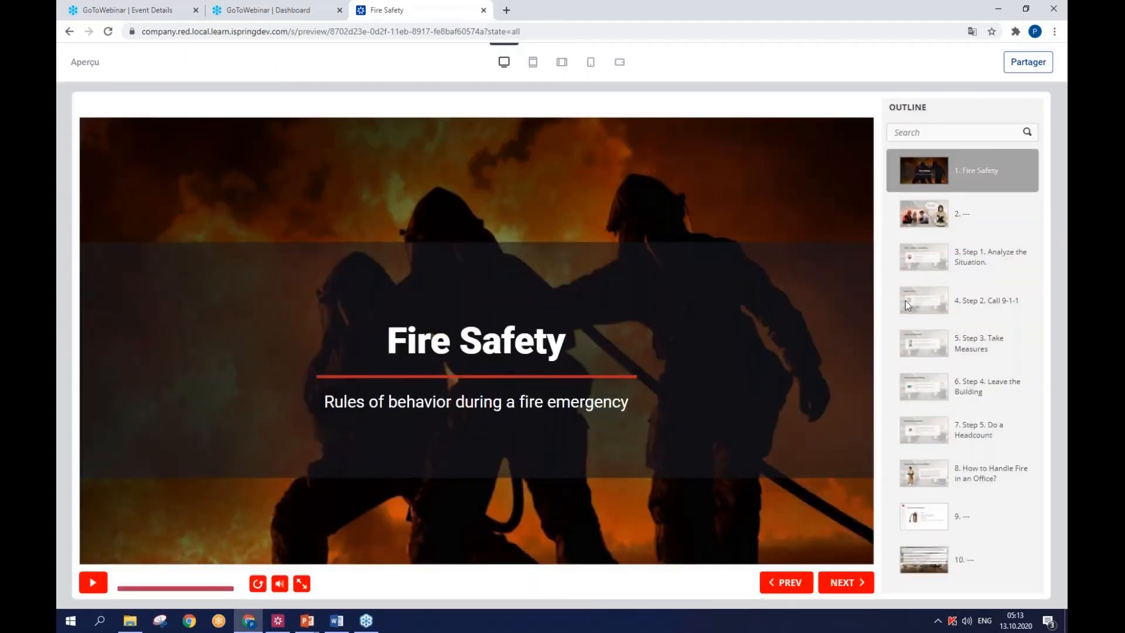
click(845, 583)
click(844, 583)
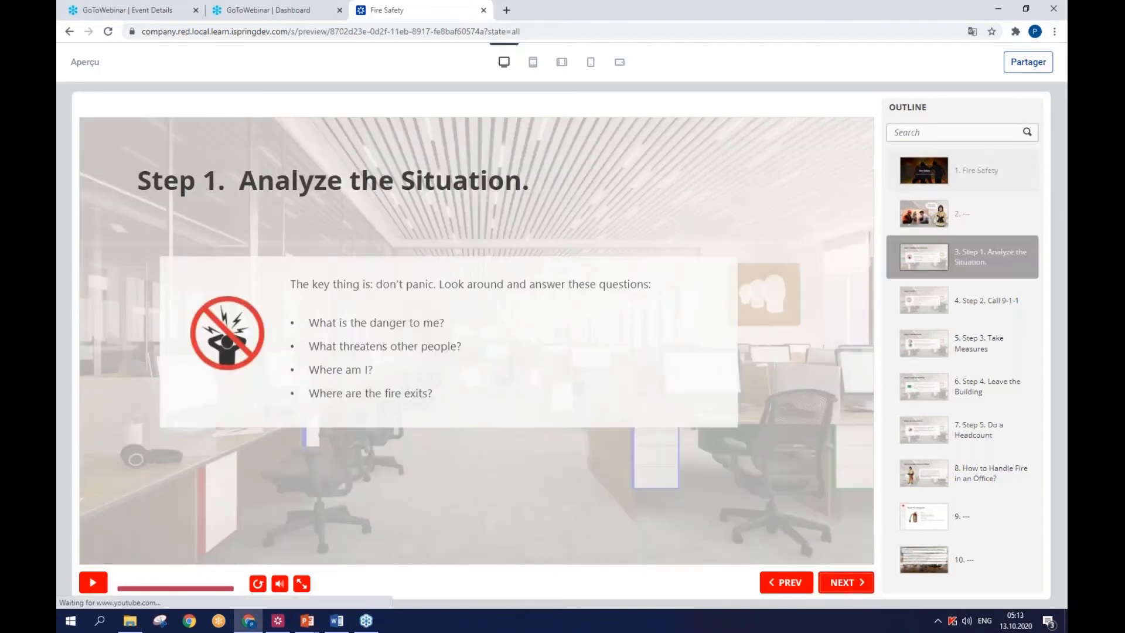
- Copy the Fire Safety presentation's share link from its preview and return to the document list
click(1029, 62)
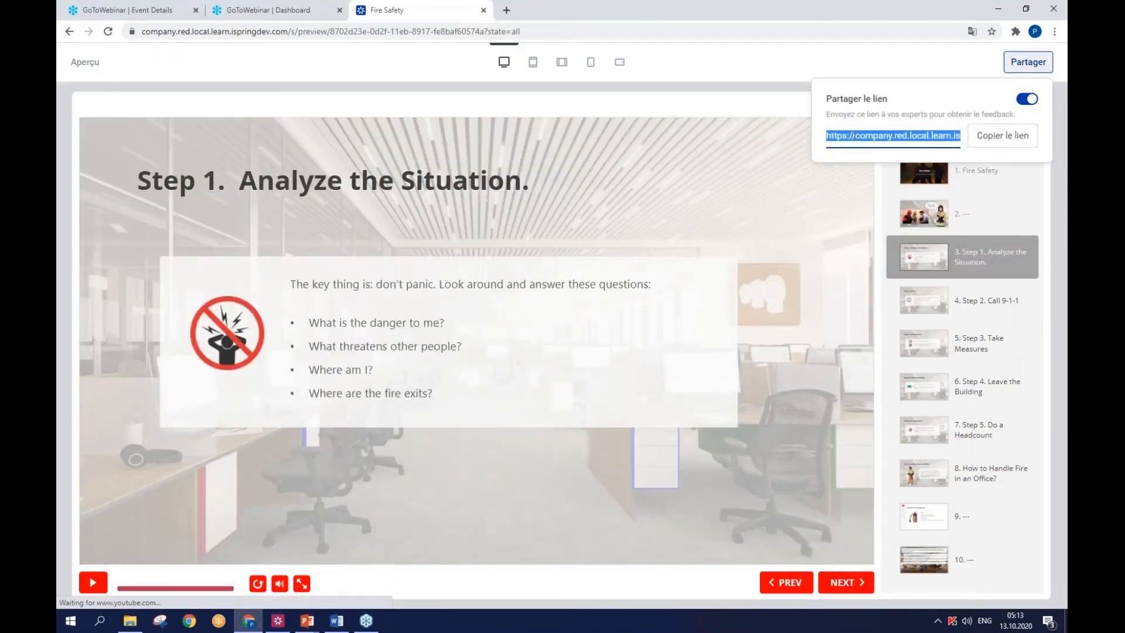
click(988, 141)
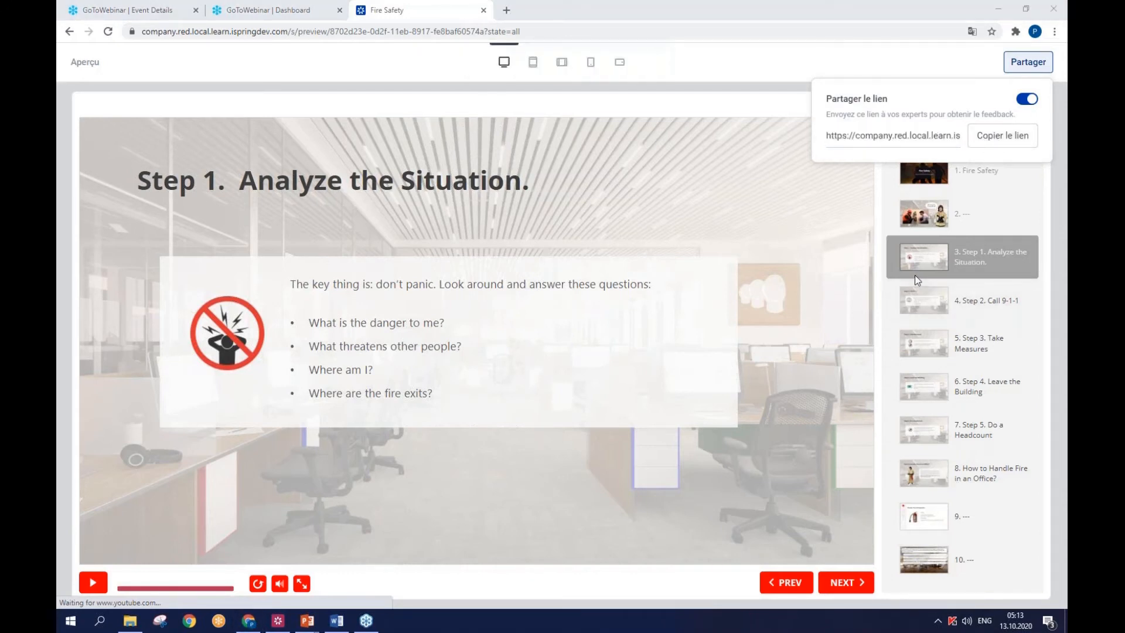
click(69, 31)
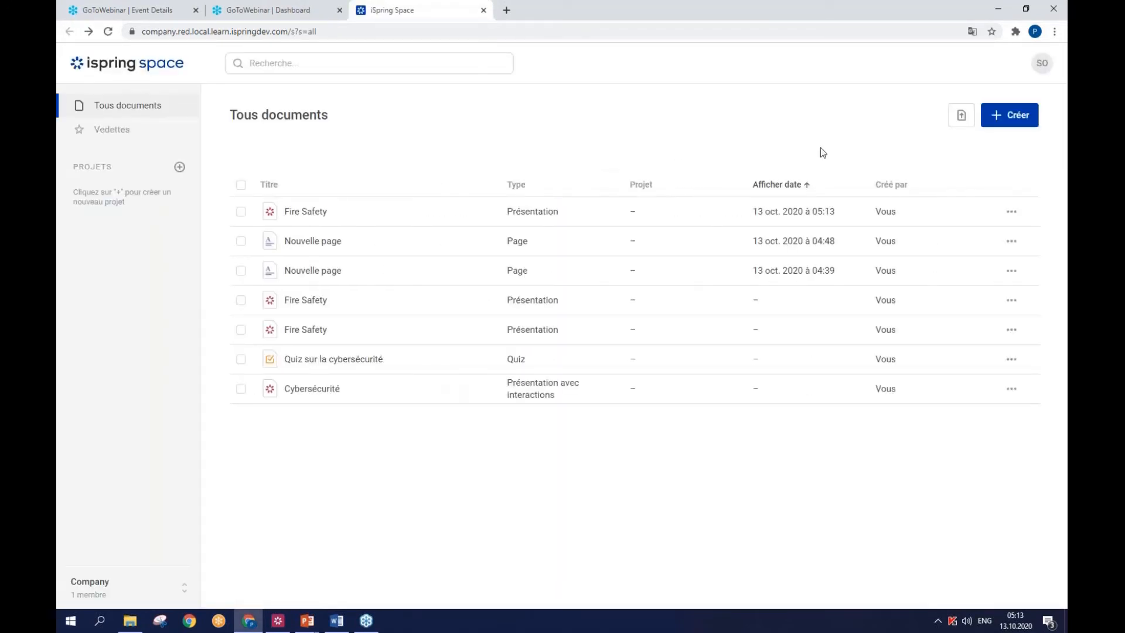
- Create a new document of type Page
click(1003, 120)
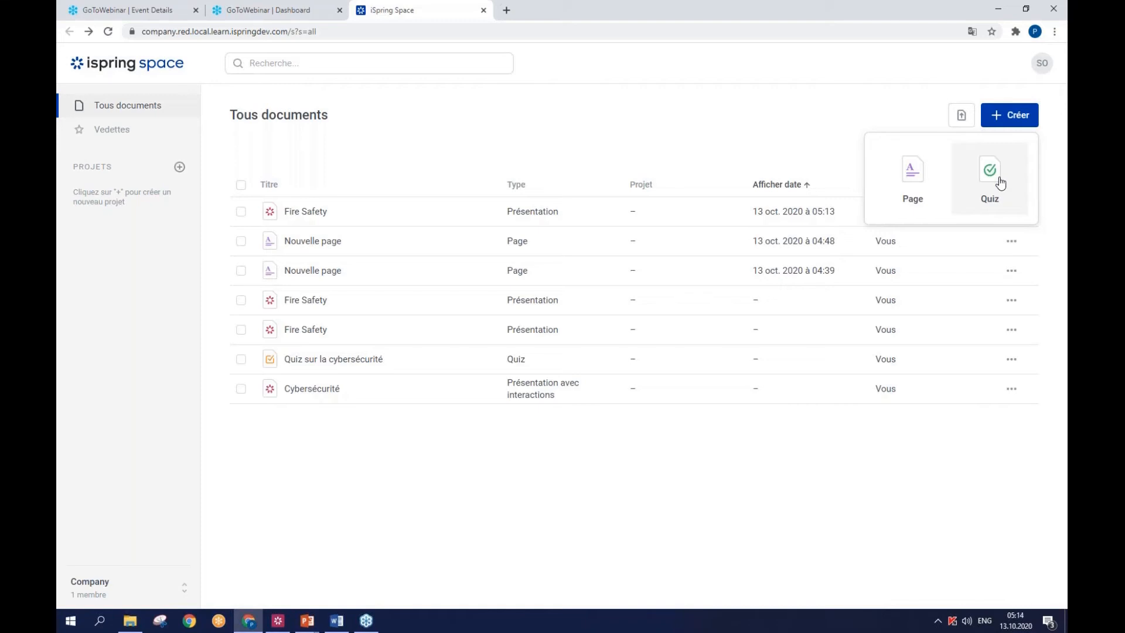
click(904, 190)
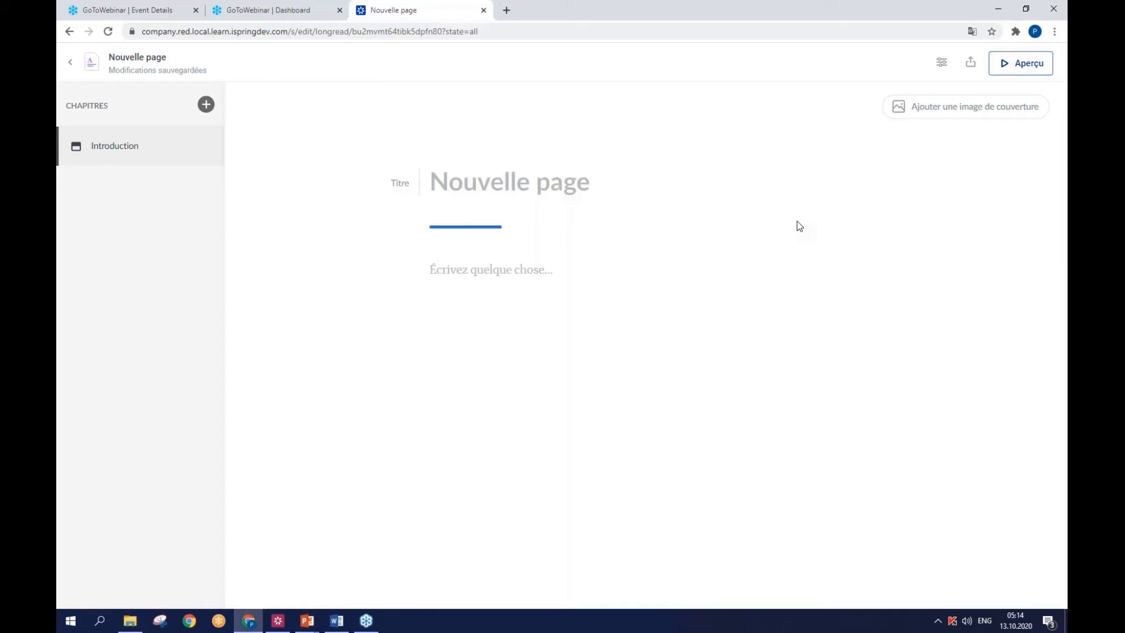
- Switch to Word and look through the source text in Fire Safety Page Text.docx
key(alt+Tab)
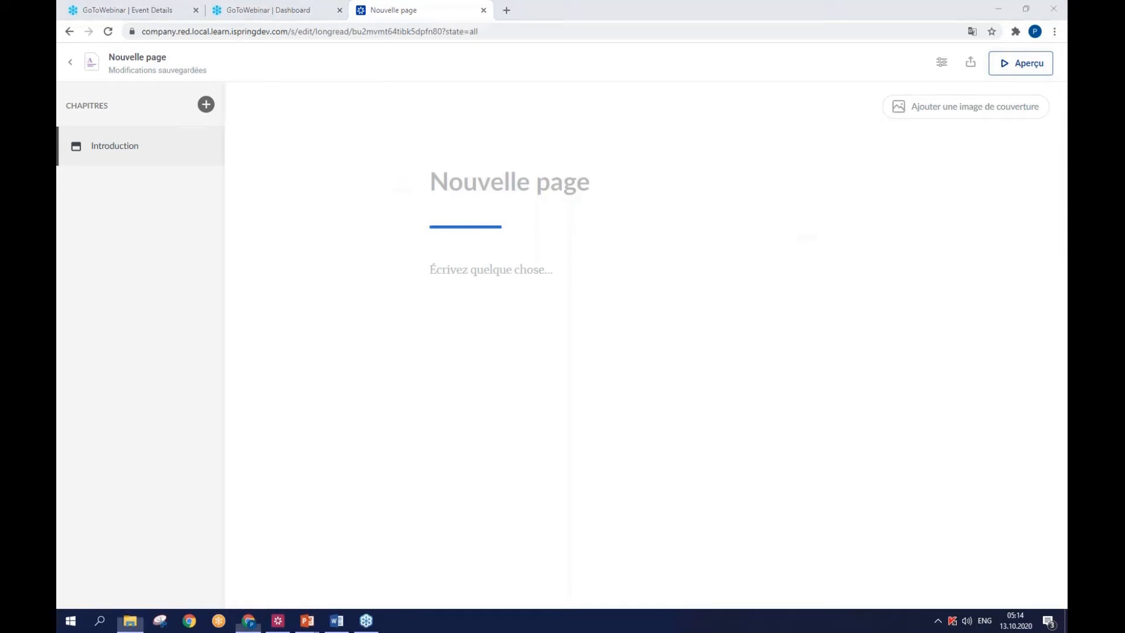
key(alt+Tab)
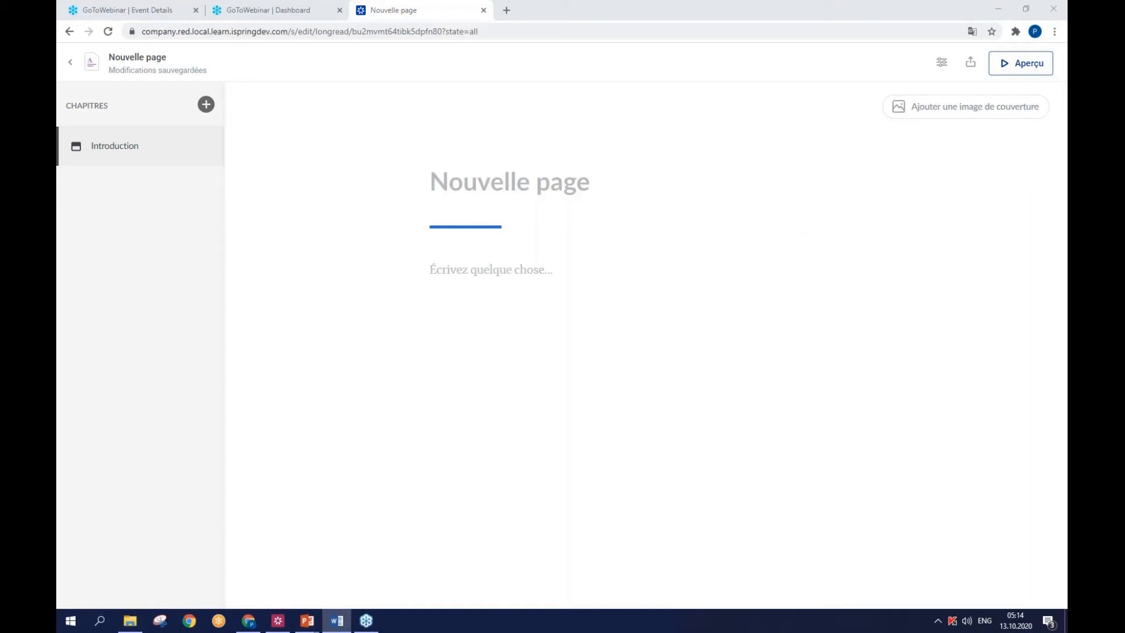
drag(1066, 46, 493, 25)
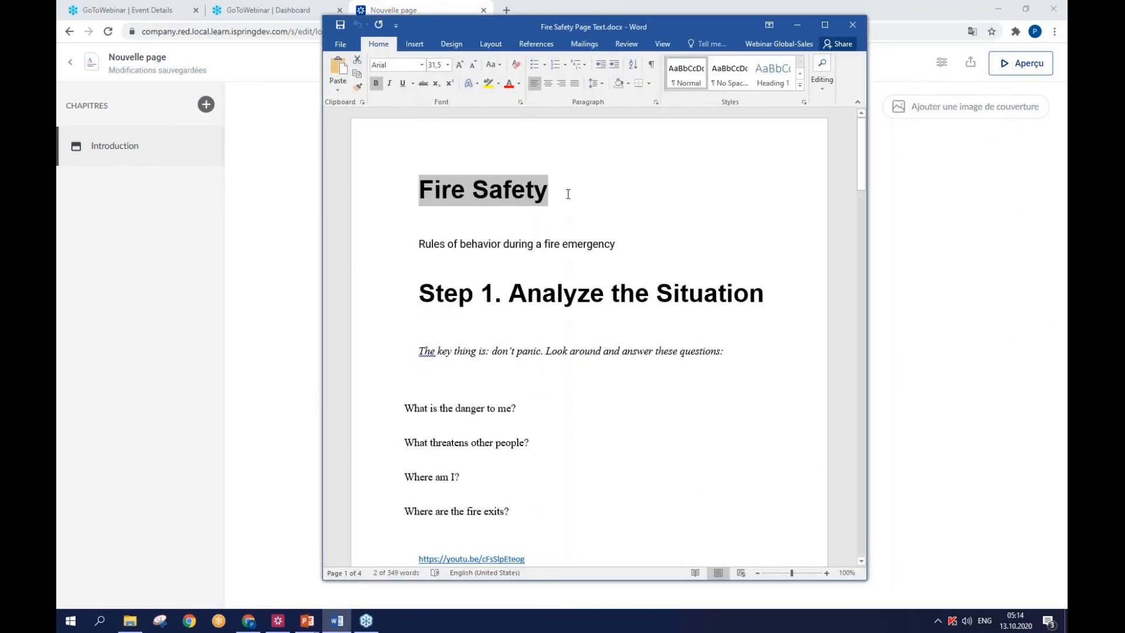
scroll(576, 215, down, 12)
scroll(589, 337, down, 15)
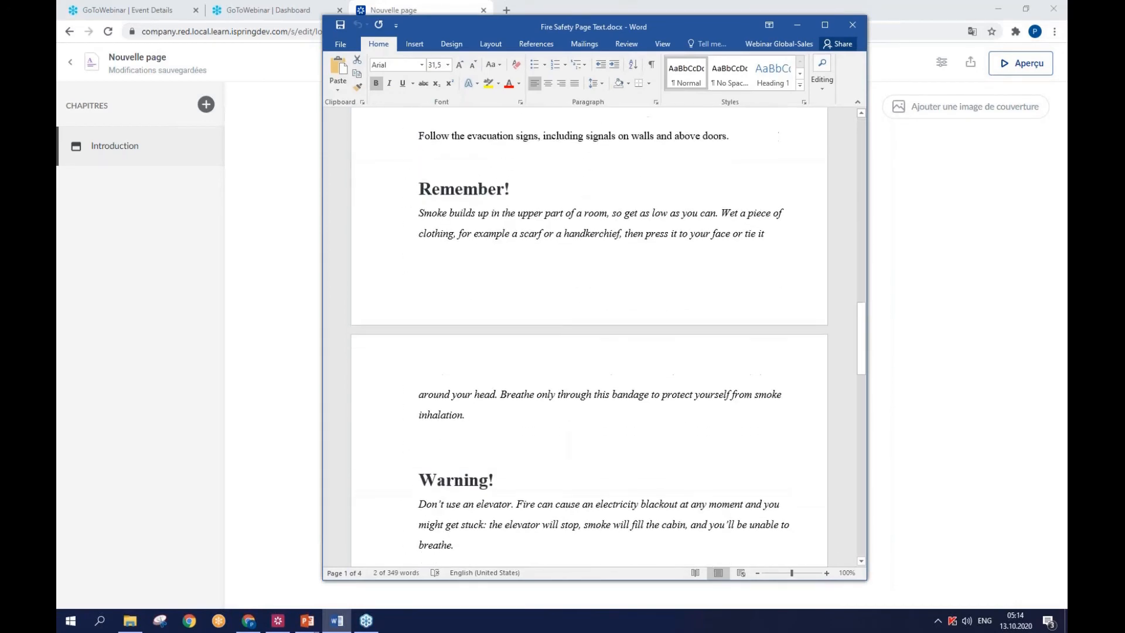
scroll(589, 337, up, 12)
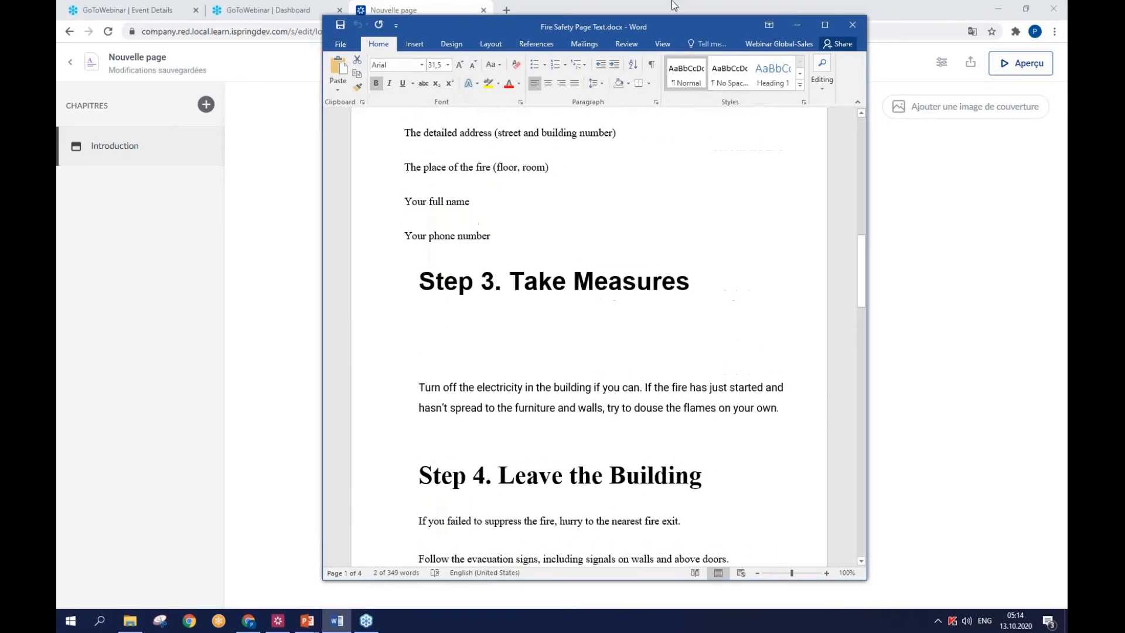
drag(692, 28, 1066, 29)
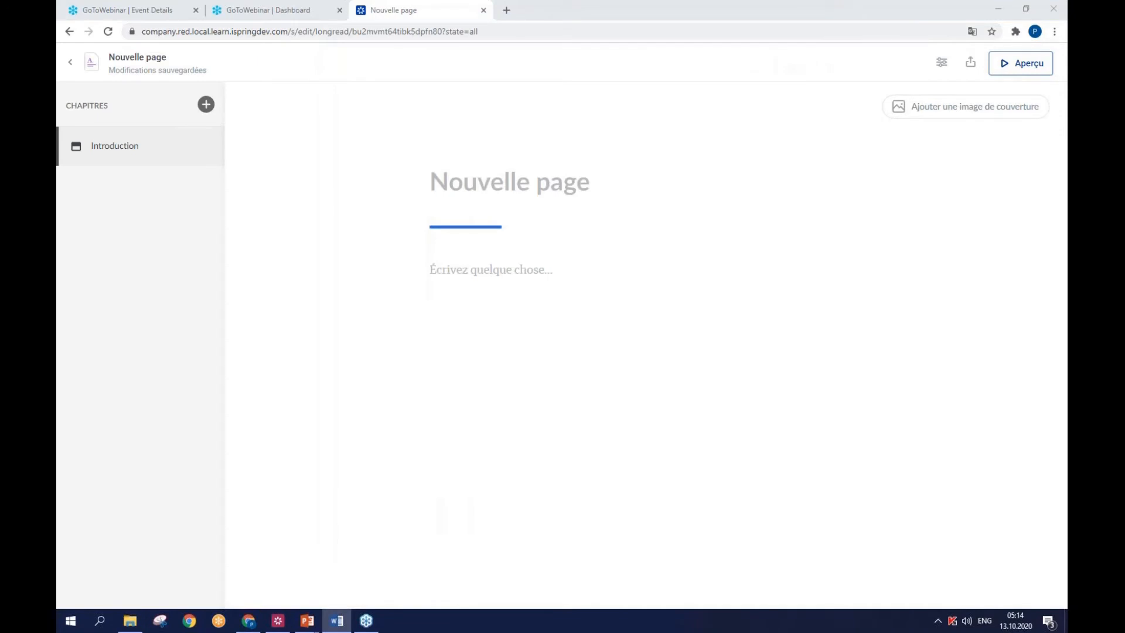
- Title the new page "Fire Safety" and add the firefighters picture as its cover image
click(456, 186)
text(Fire Safety)
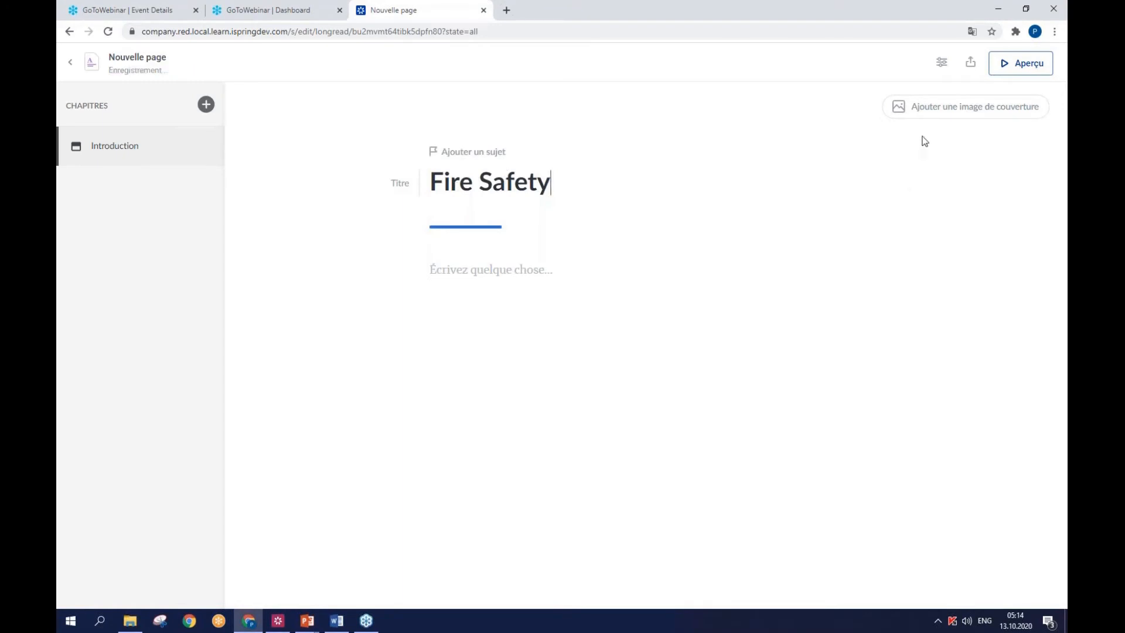
click(927, 116)
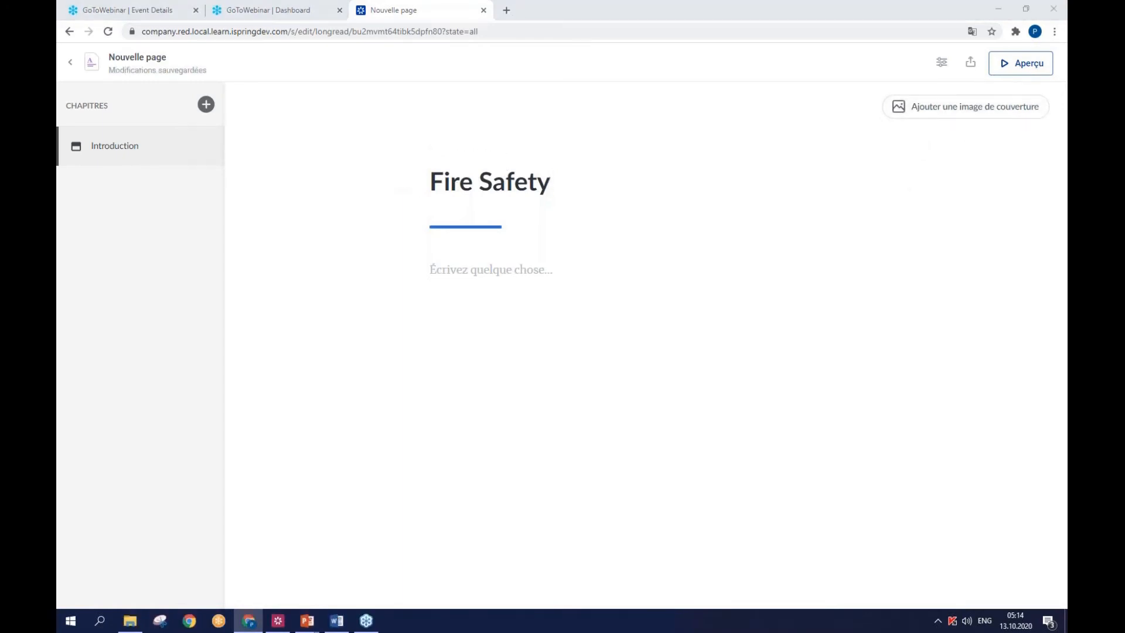
click(1001, 317)
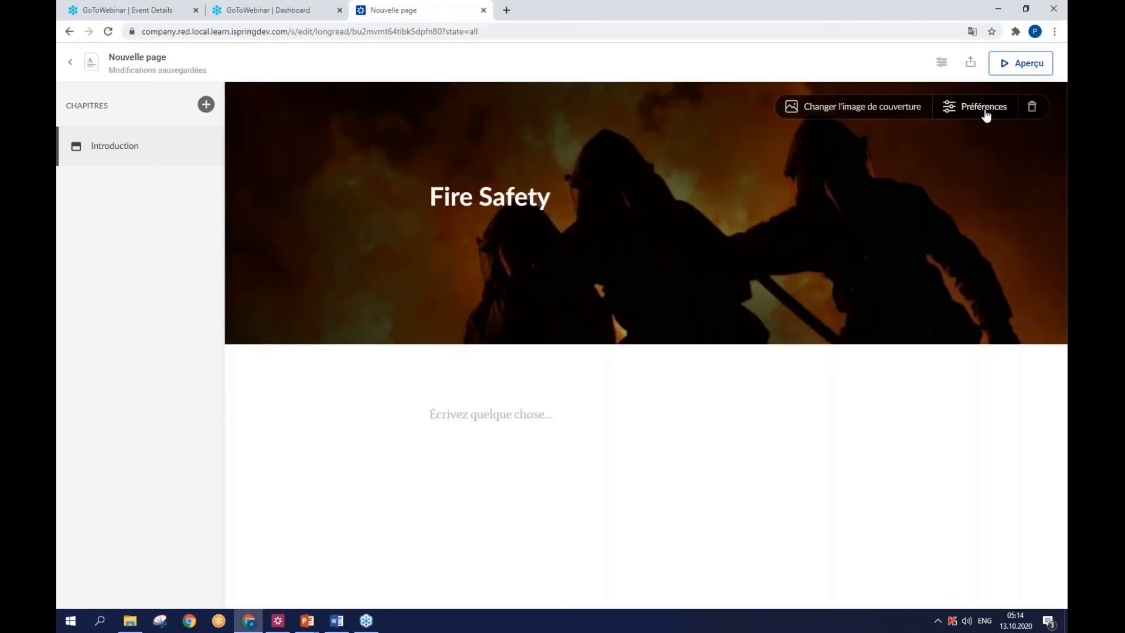
- Set the contrast of the cover image's black overlay to 50%
click(986, 112)
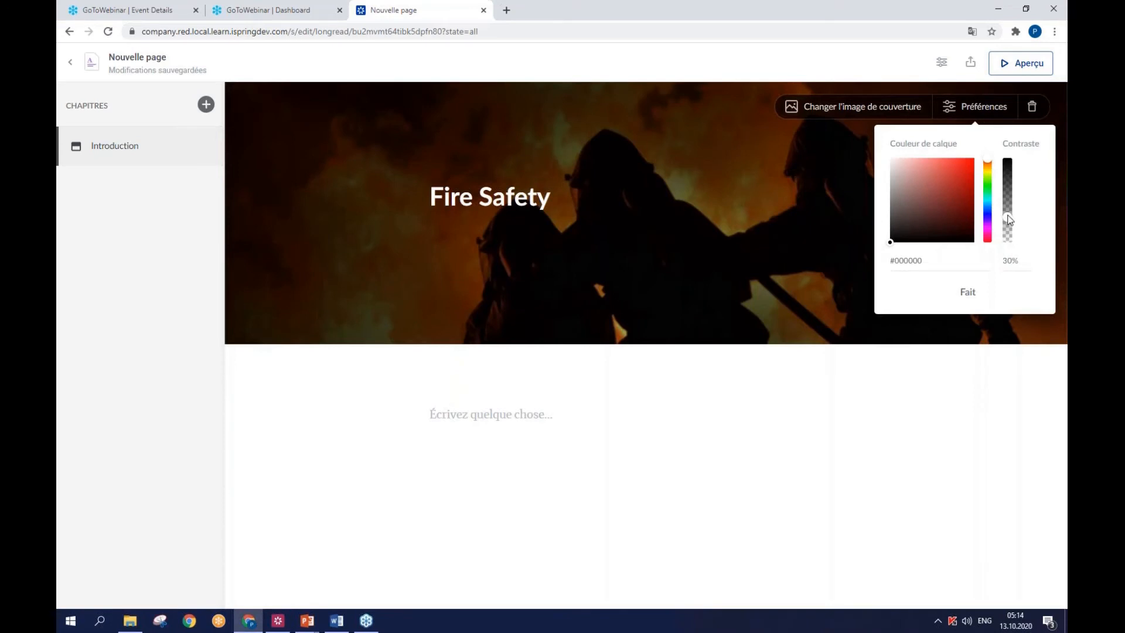
drag(1008, 220, 1008, 201)
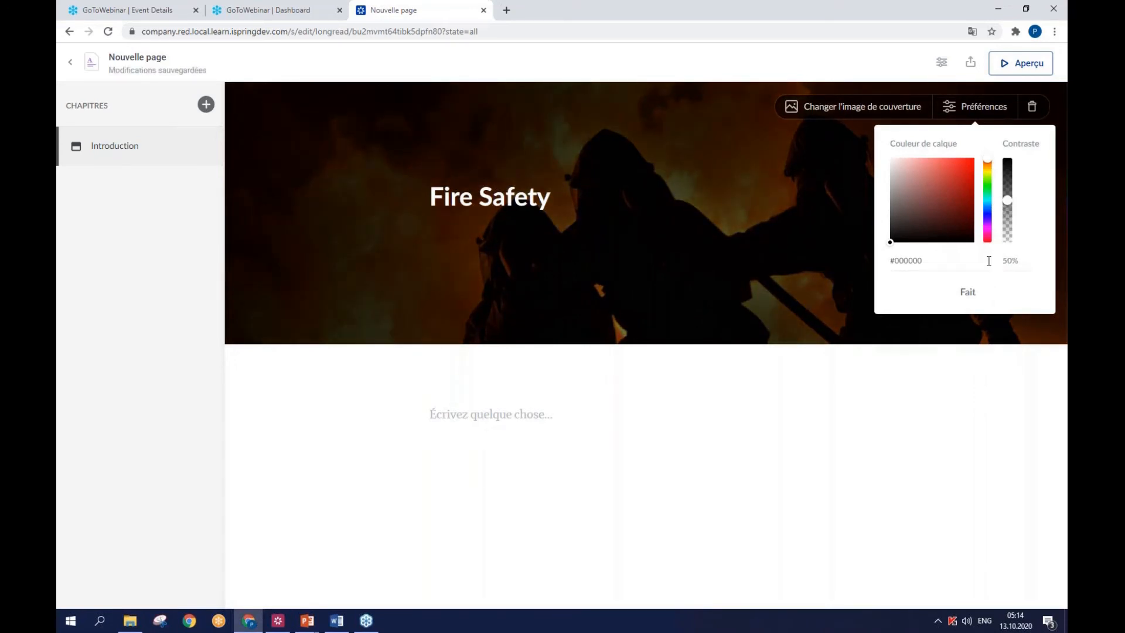
click(955, 317)
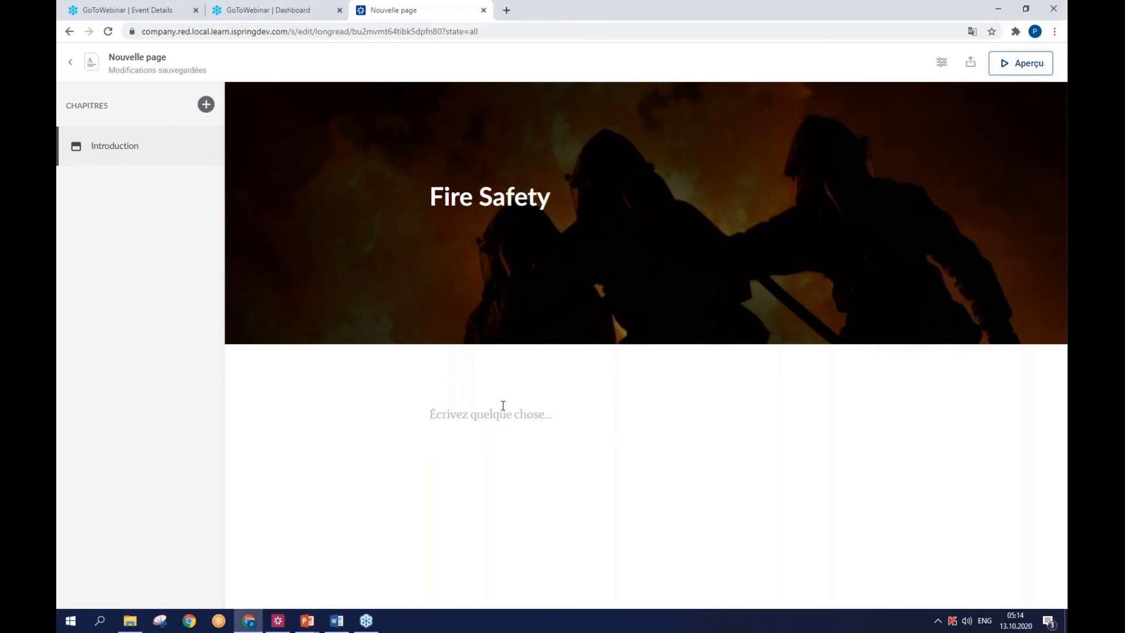
- Copy the line "Rules of behavior during a fire emergency" from Word into the introduction's body text
key(alt+Tab)
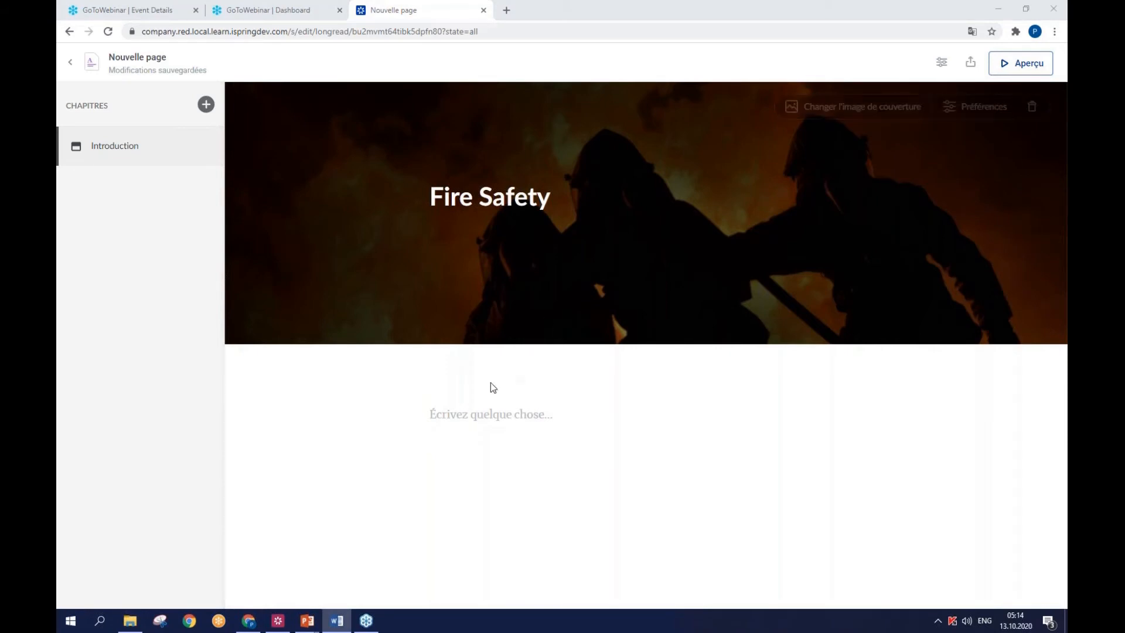
click(475, 412)
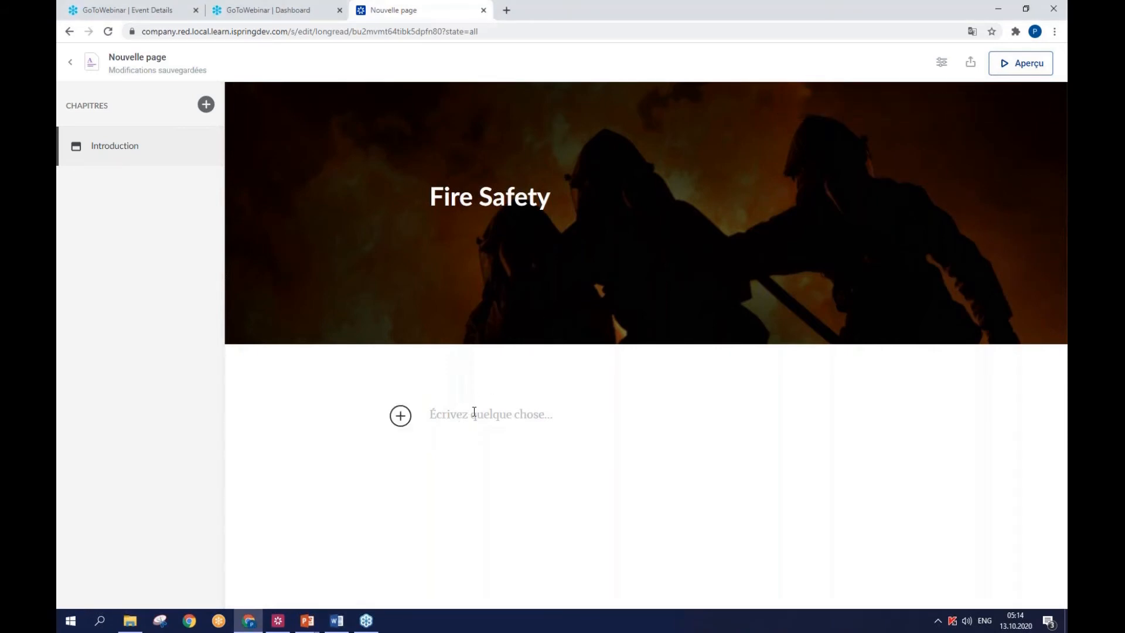
text(Rules of behavior during a fire emergency)
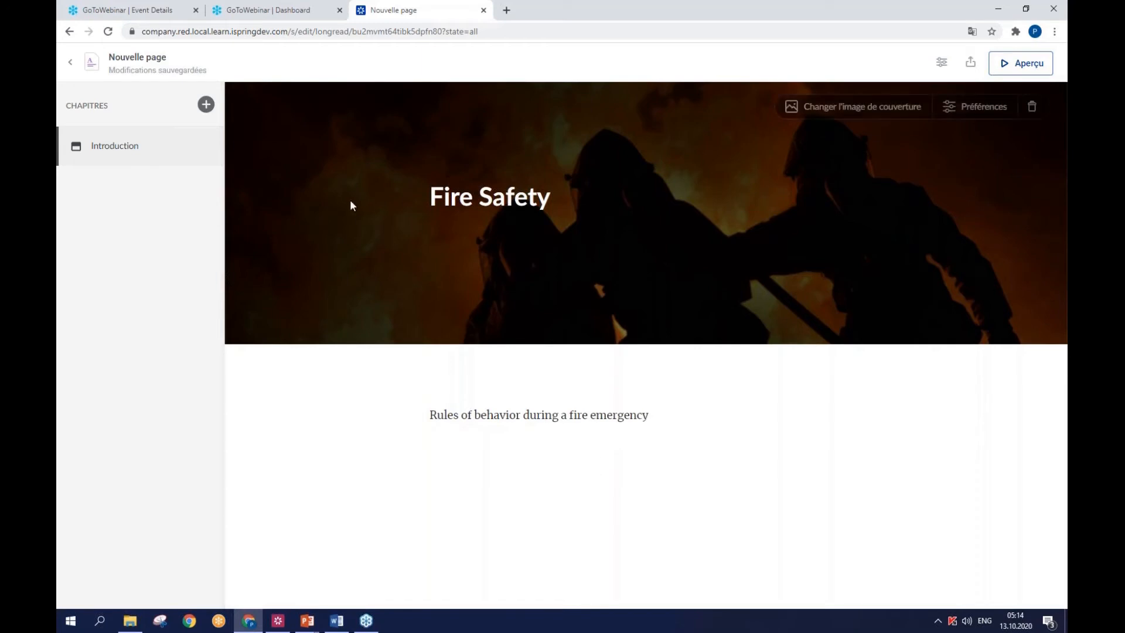
- Add three new chapters to the page after the introduction
click(206, 105)
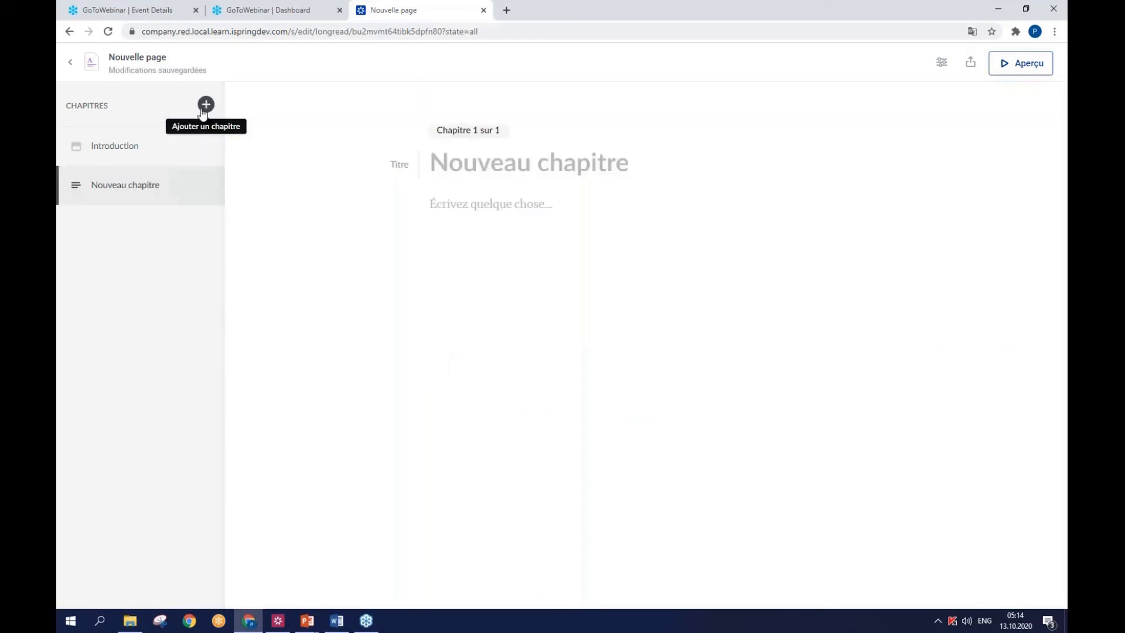
click(206, 105)
click(206, 105)
- Title the first chapter "Step 1. Analyze the Situation" using the heading from the Word document
click(139, 187)
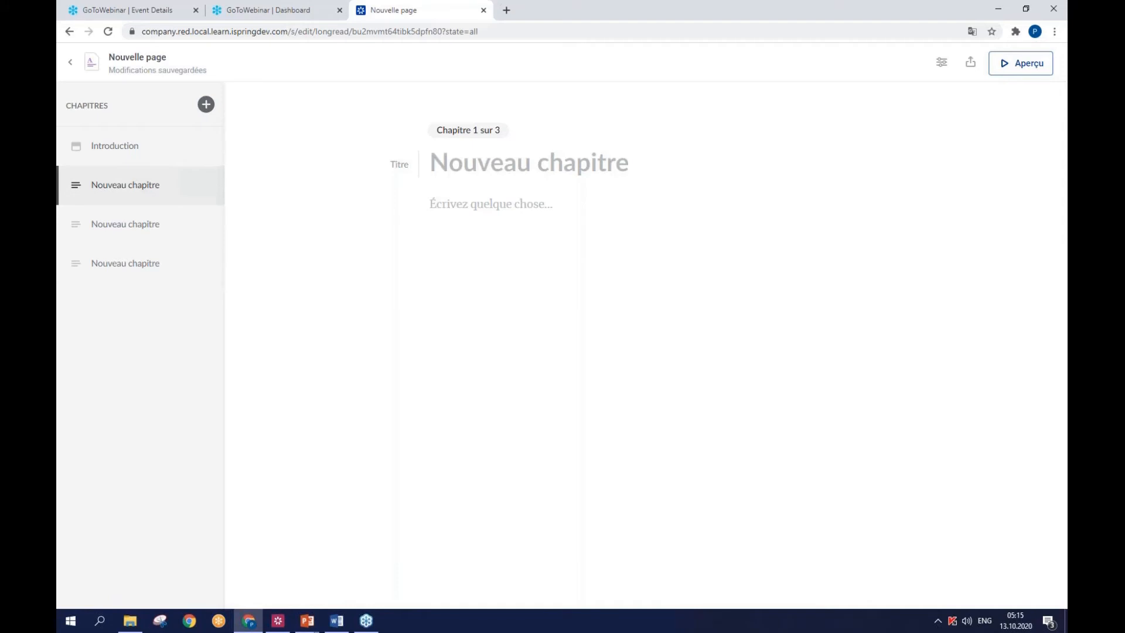
key(alt+Tab)
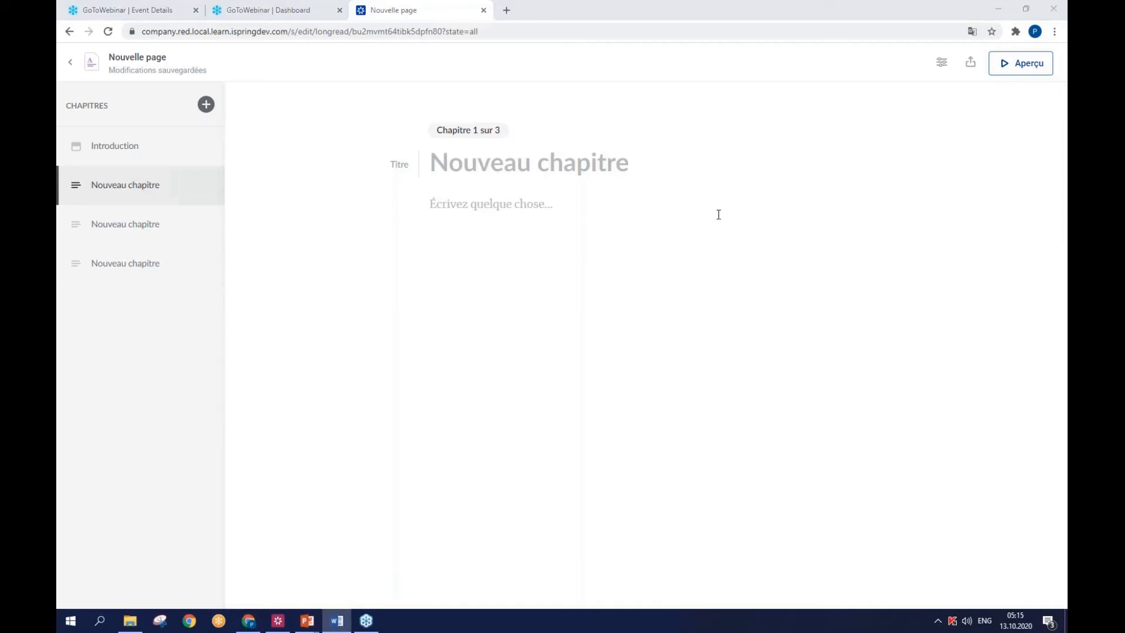
click(457, 161)
text(Step 1. Analyze the Situation)
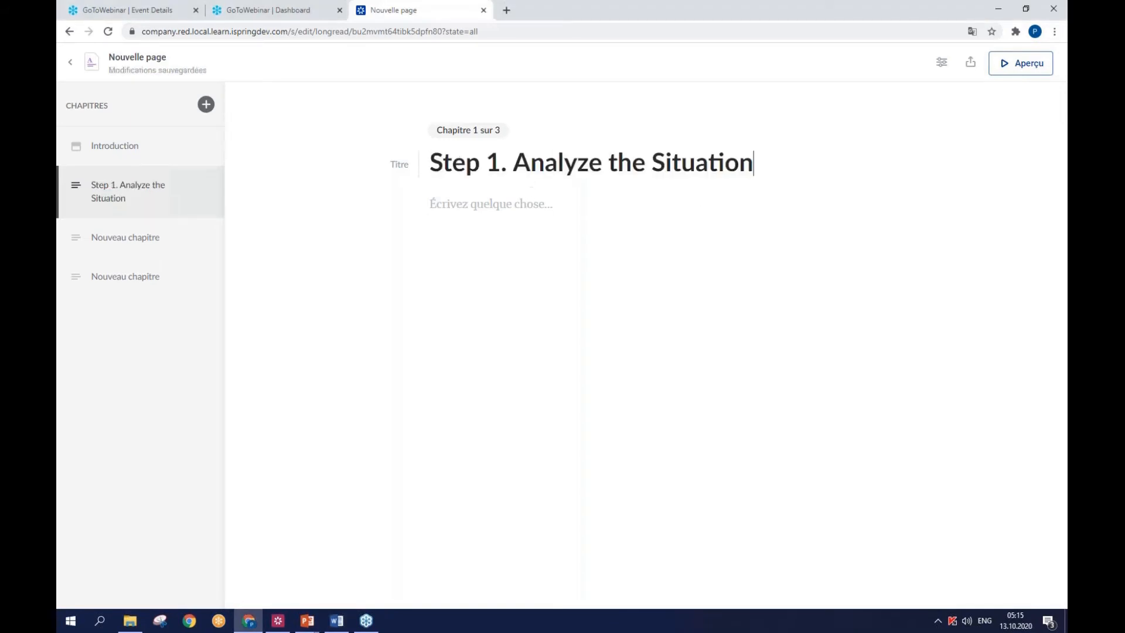
- Add the sentence "The key thing is: don't panic. Look around and answer these questions:" from Word as the chapter's first paragraph
key(alt+Tab)
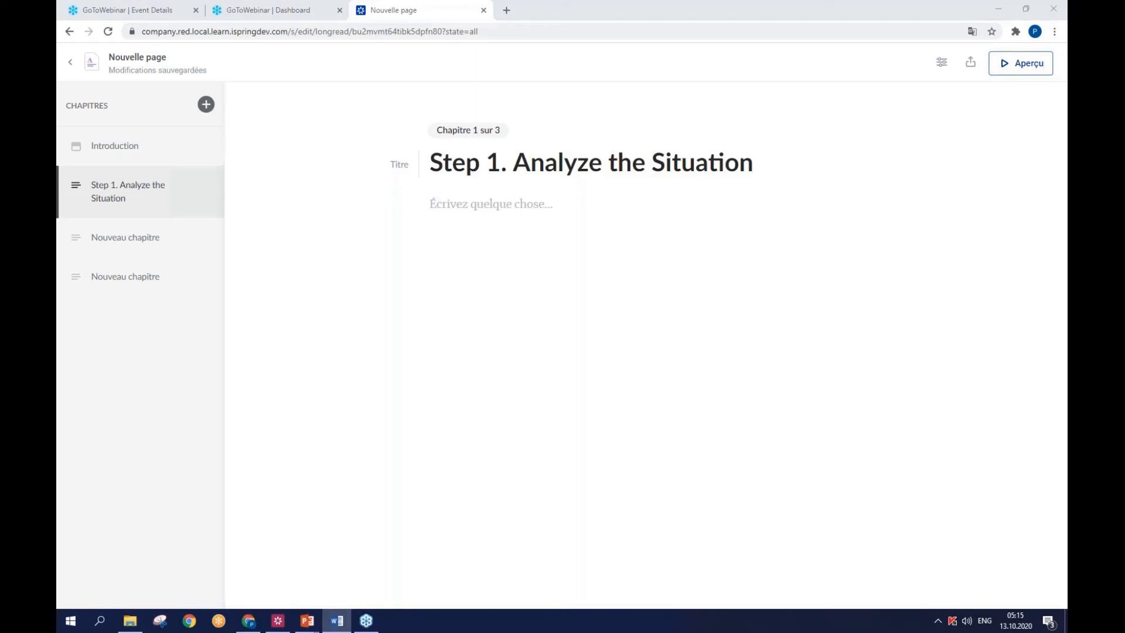
click(499, 201)
text(The key thing is: don’t panic. Look around and answer these questions:)
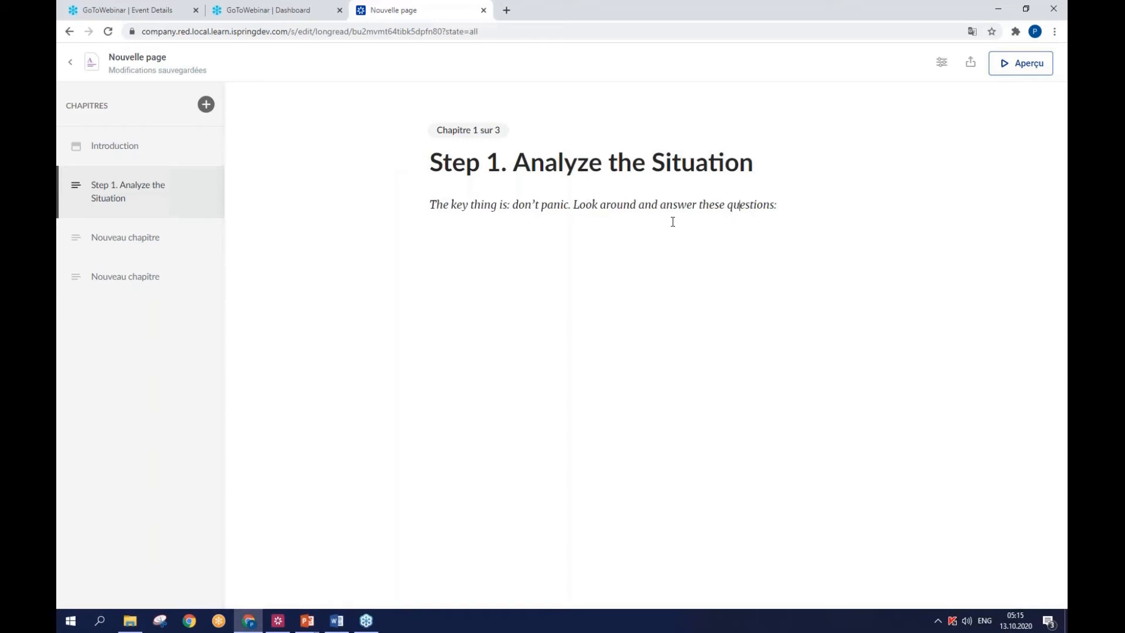
- Paste the Word passage, from the key-thing sentence through "Where are the fire exits?", on a new line below the chapter's first paragraph
key(Return)
click(401, 243)
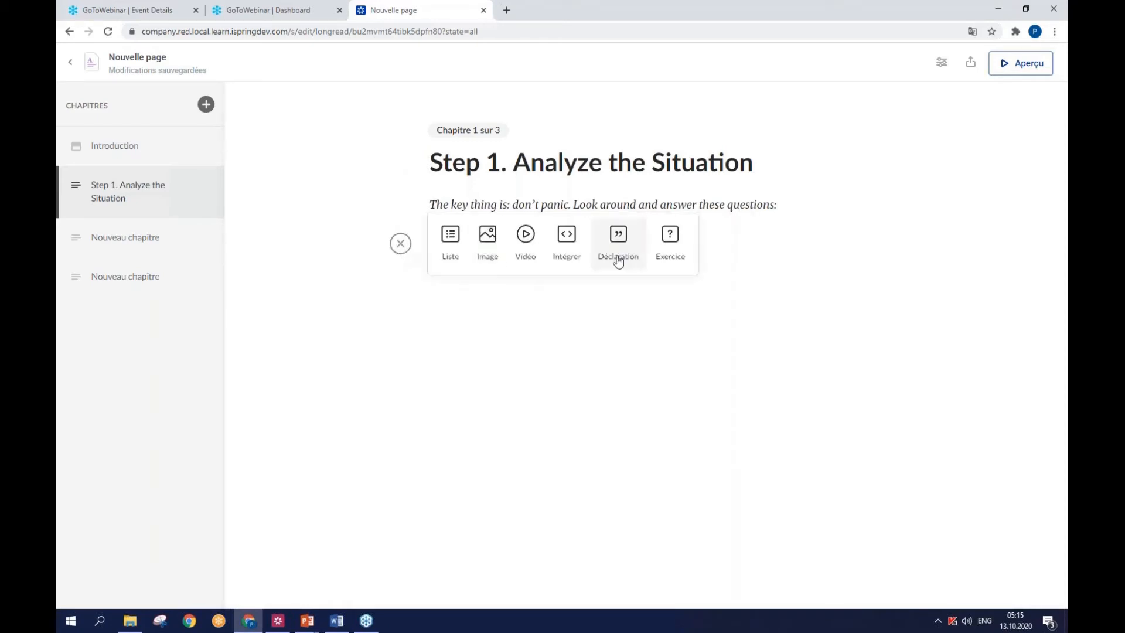
key(alt+Tab)
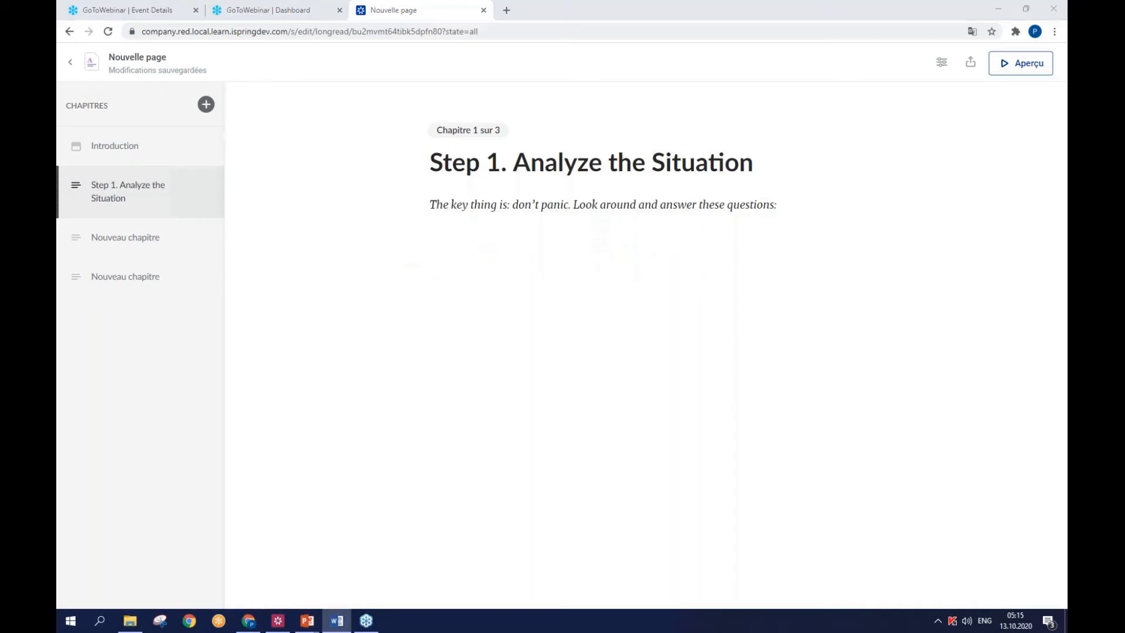
right_click(492, 241)
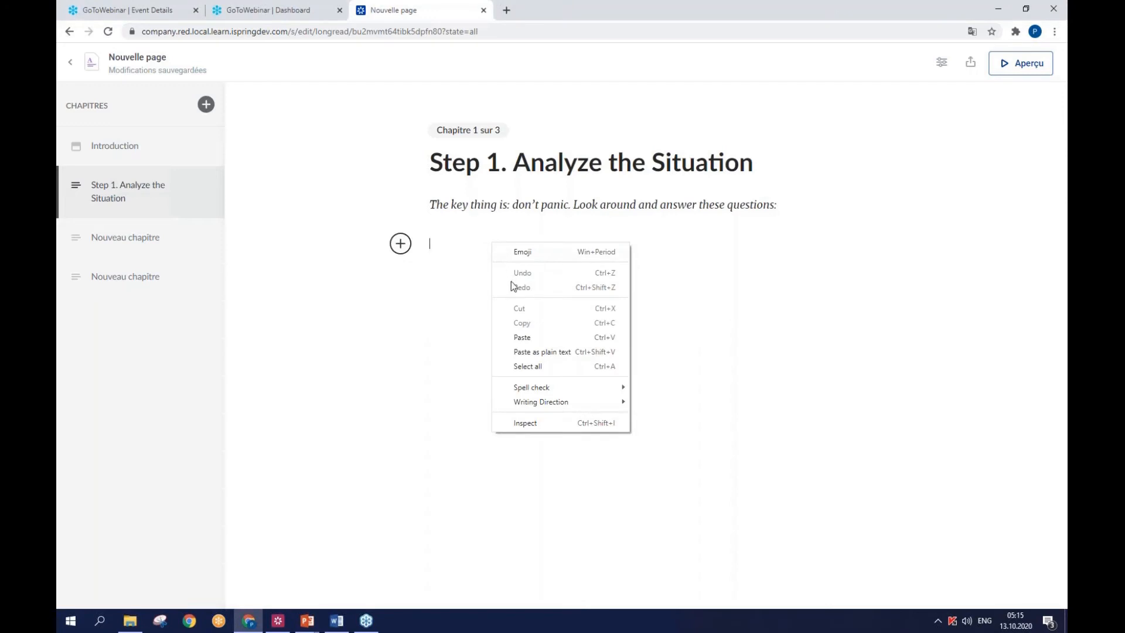
click(546, 338)
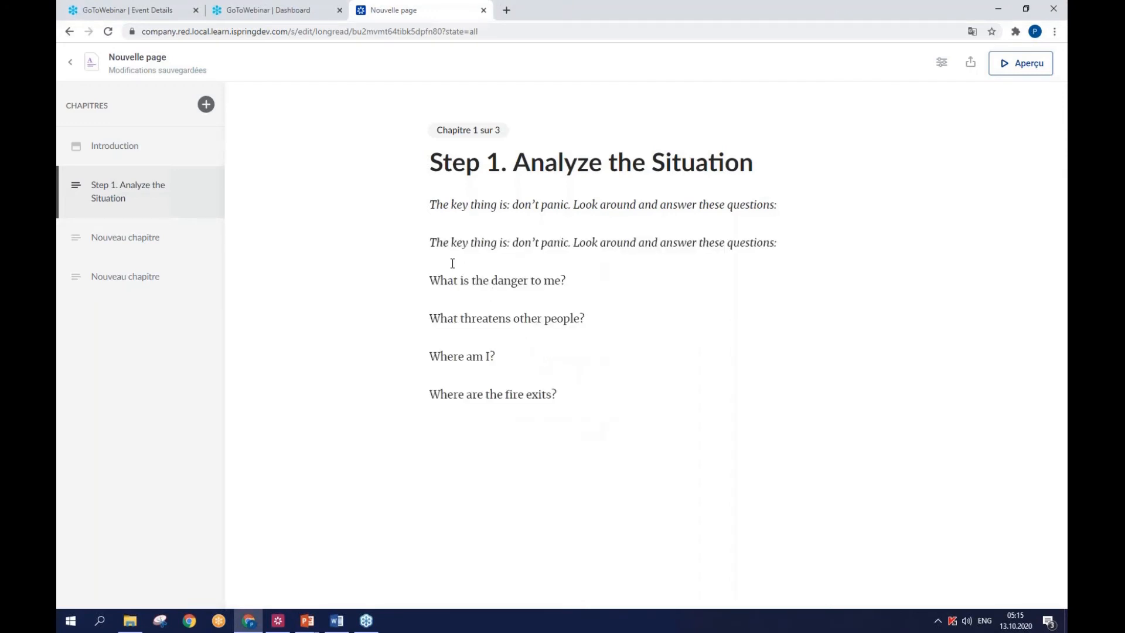
- Delete the duplicate "The key thing is: don't panic..." sentence above the list of questions
drag(432, 243, 819, 245)
key(BackSpace)
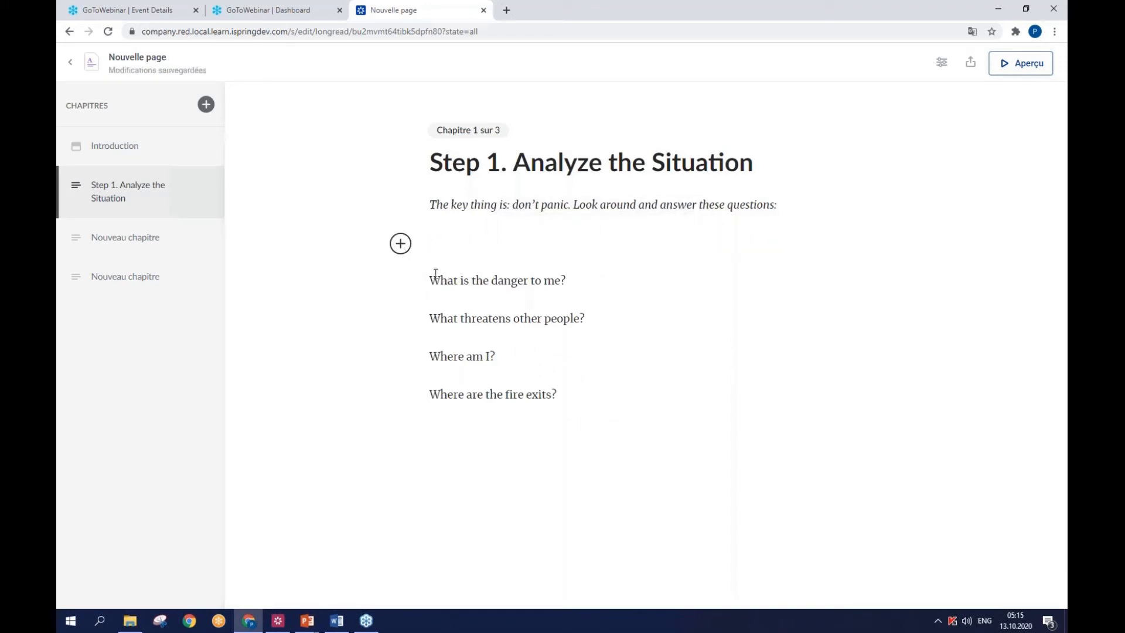
click(403, 247)
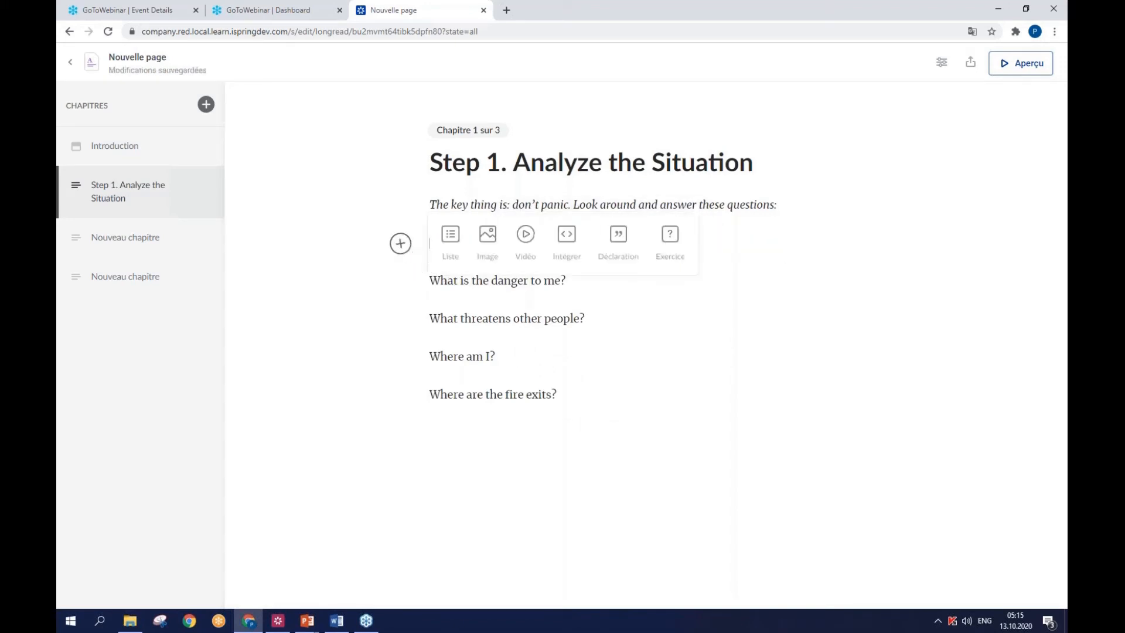
click(441, 295)
- Format the four questions from "What is the danger to me?" to "Where are the fire exits?" as a bulleted list
drag(428, 281, 557, 395)
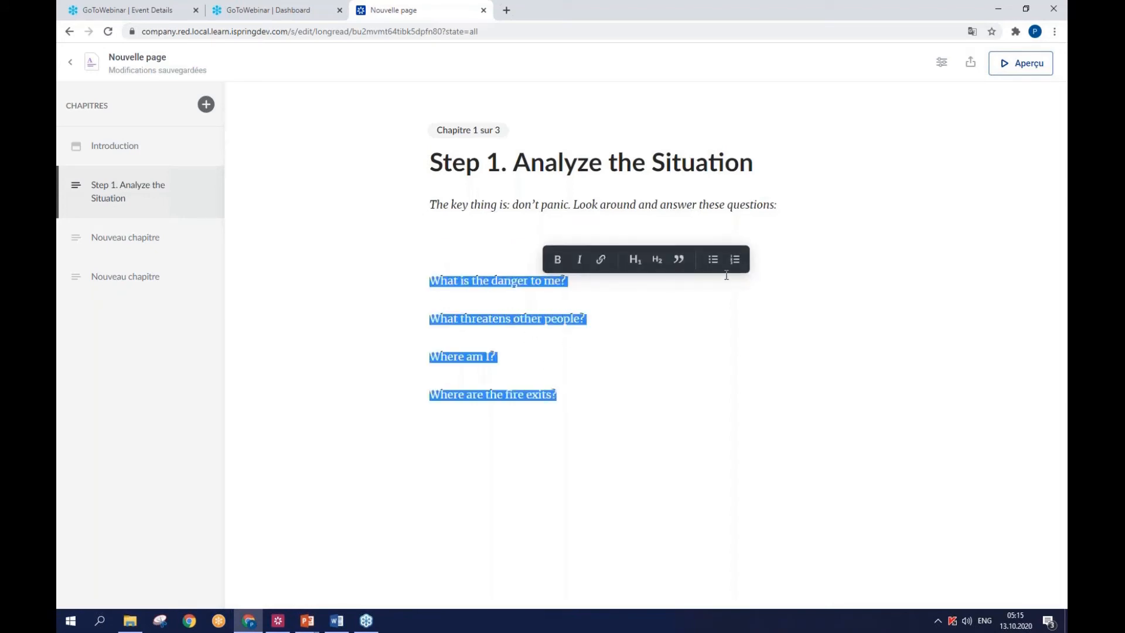
click(713, 259)
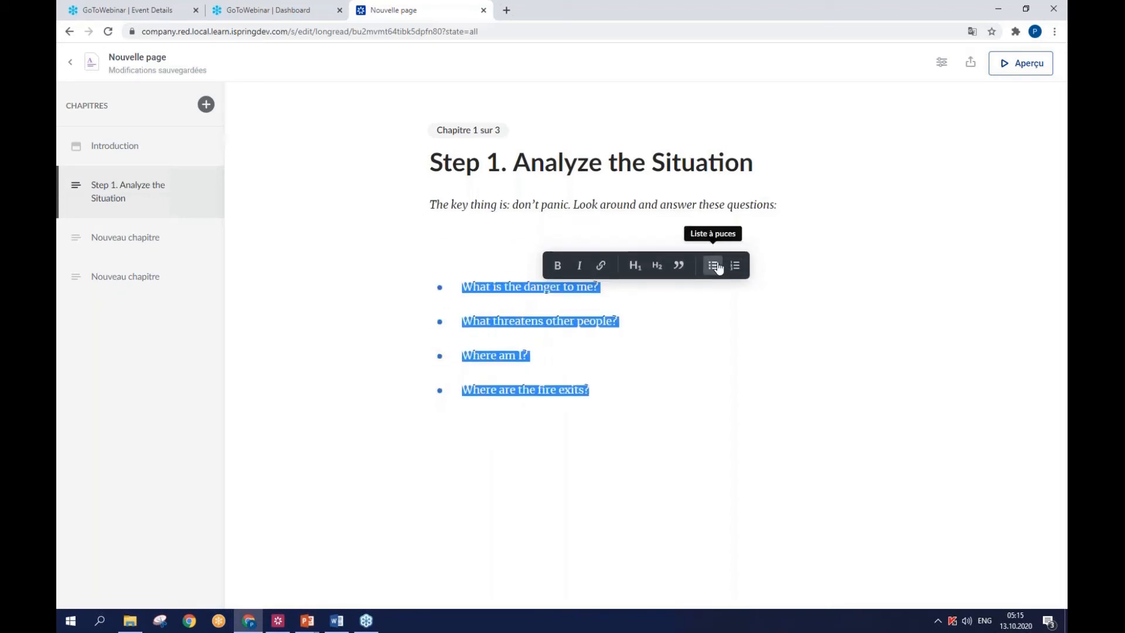
click(656, 323)
- Format the whole sentence "The key thing is: don't panic. Look around and answer these questions:" as a quote
click(574, 204)
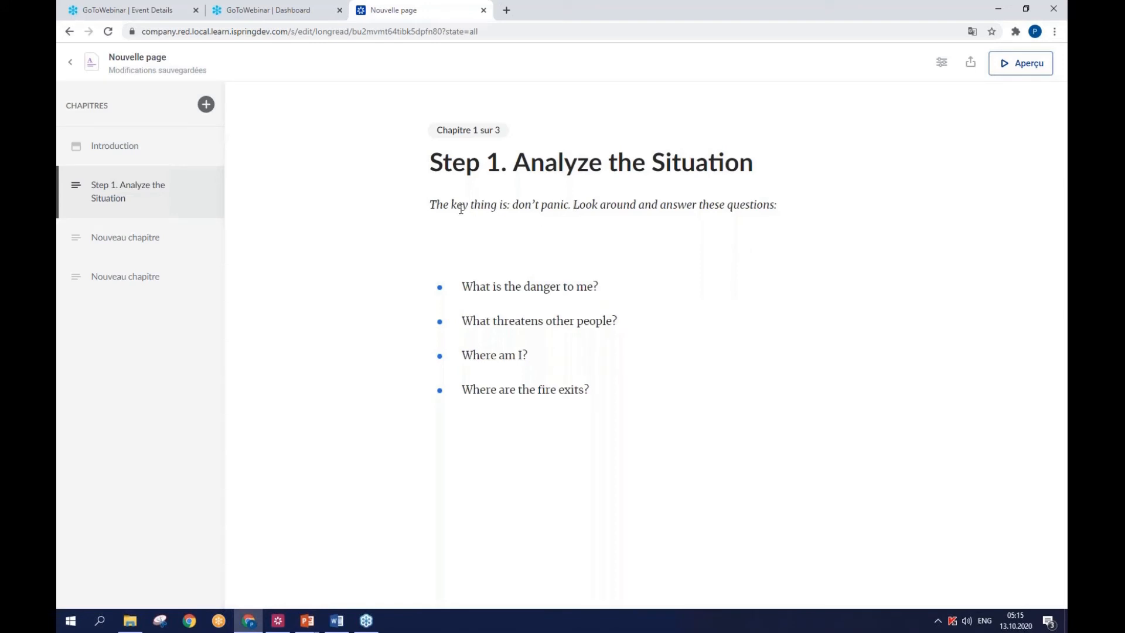
drag(436, 205, 778, 206)
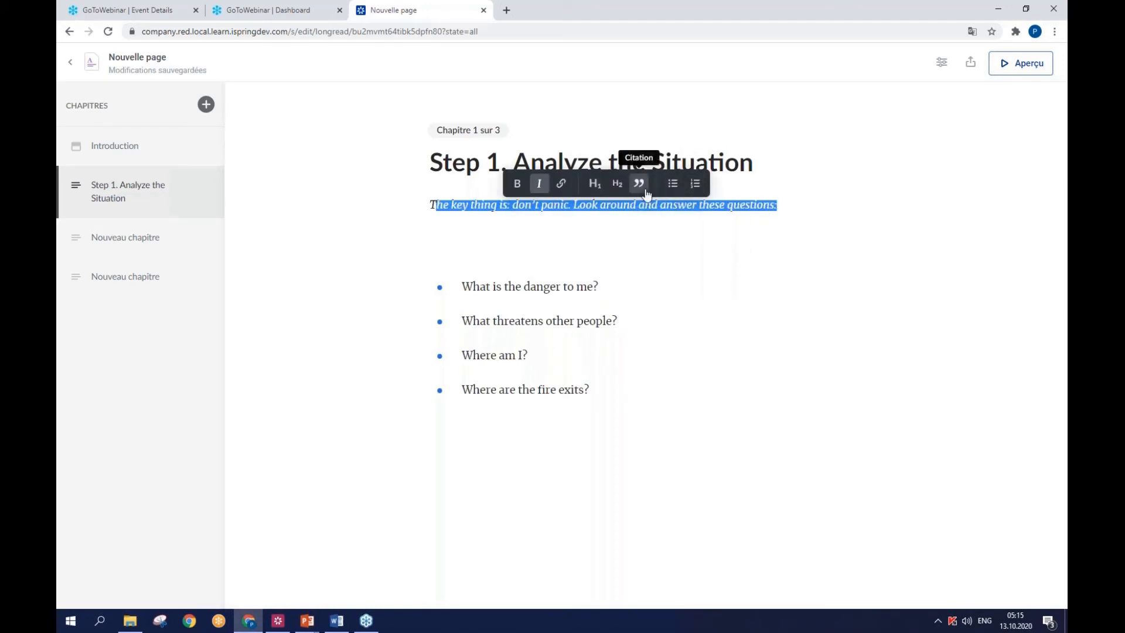
drag(418, 211, 750, 201)
click(635, 186)
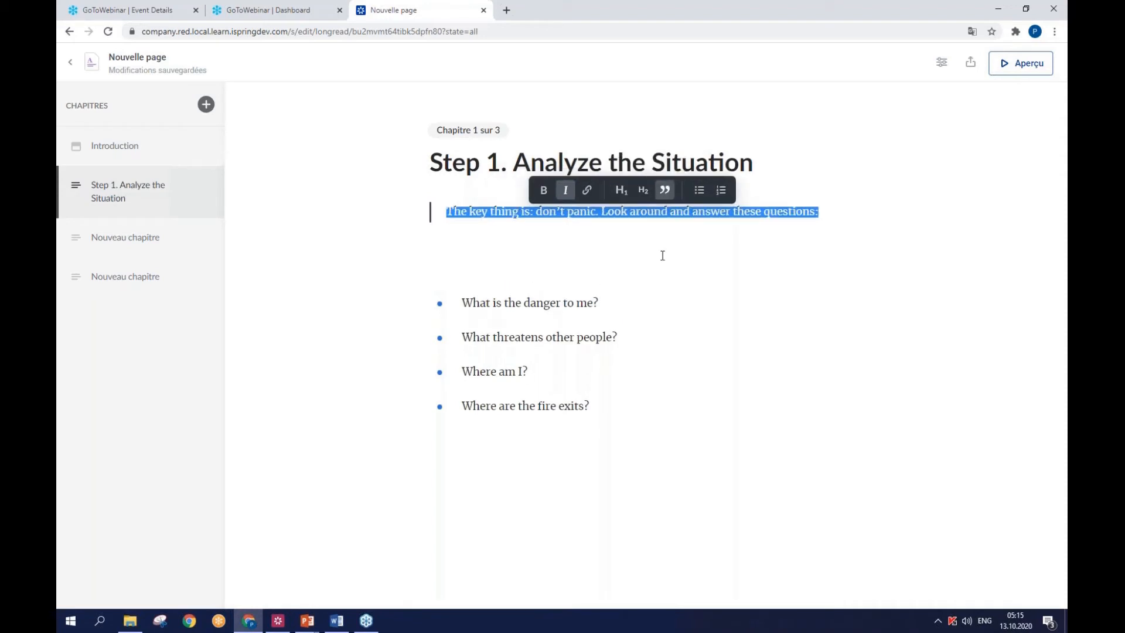
- Embed the YouTube video "Office Fire Management Safety Training DVD Preview" below the bulleted list using its copied link
click(613, 393)
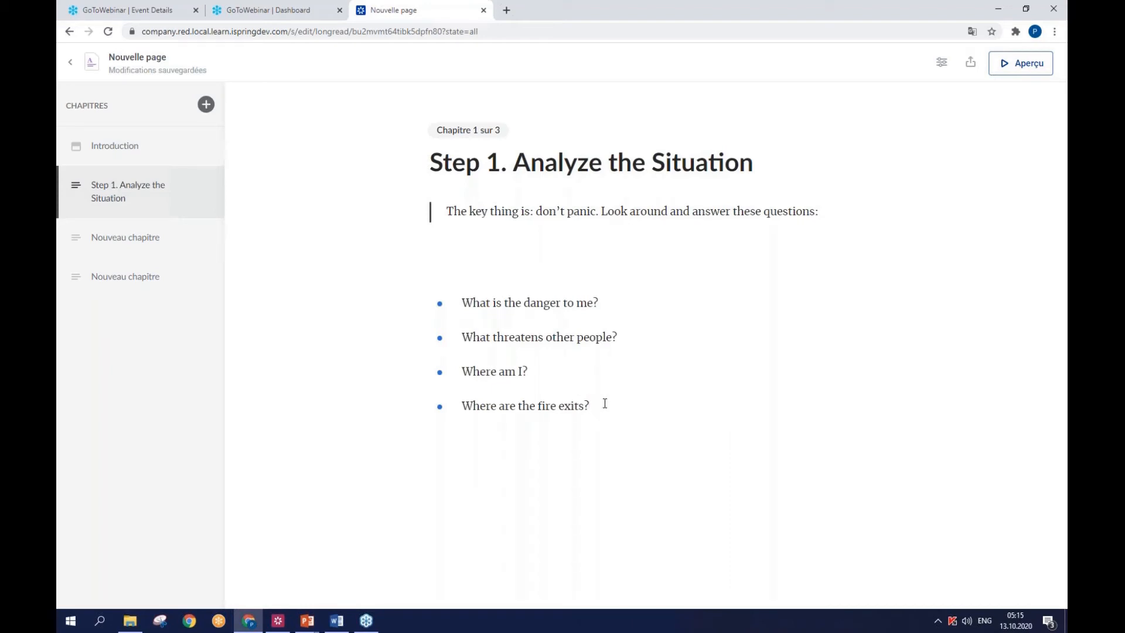
key(Return)
key(Return)
click(399, 453)
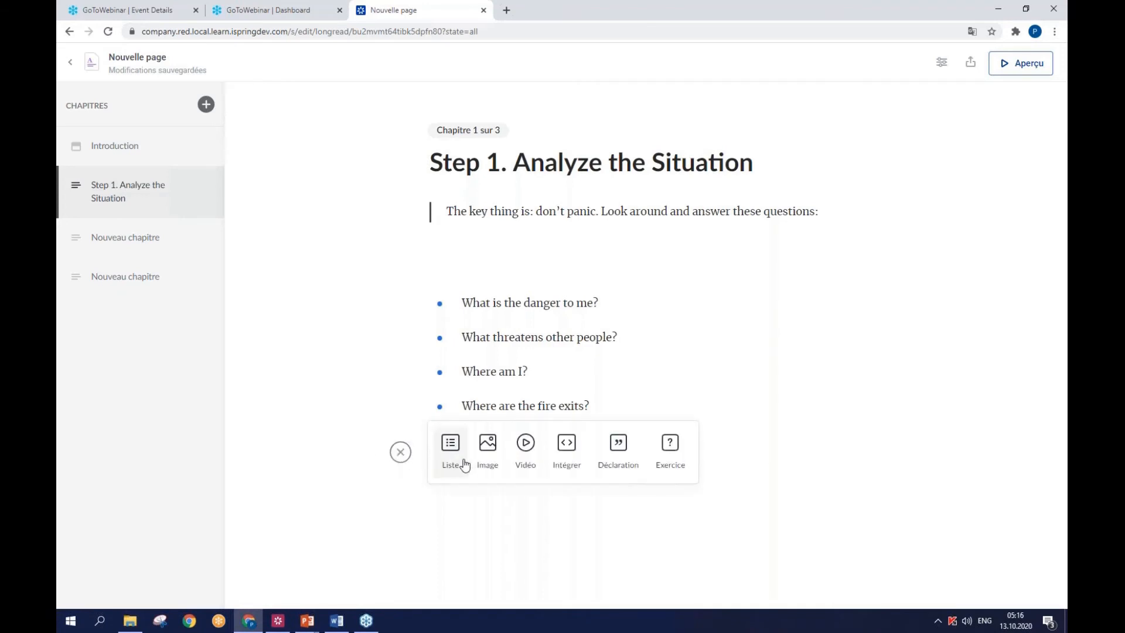
click(526, 450)
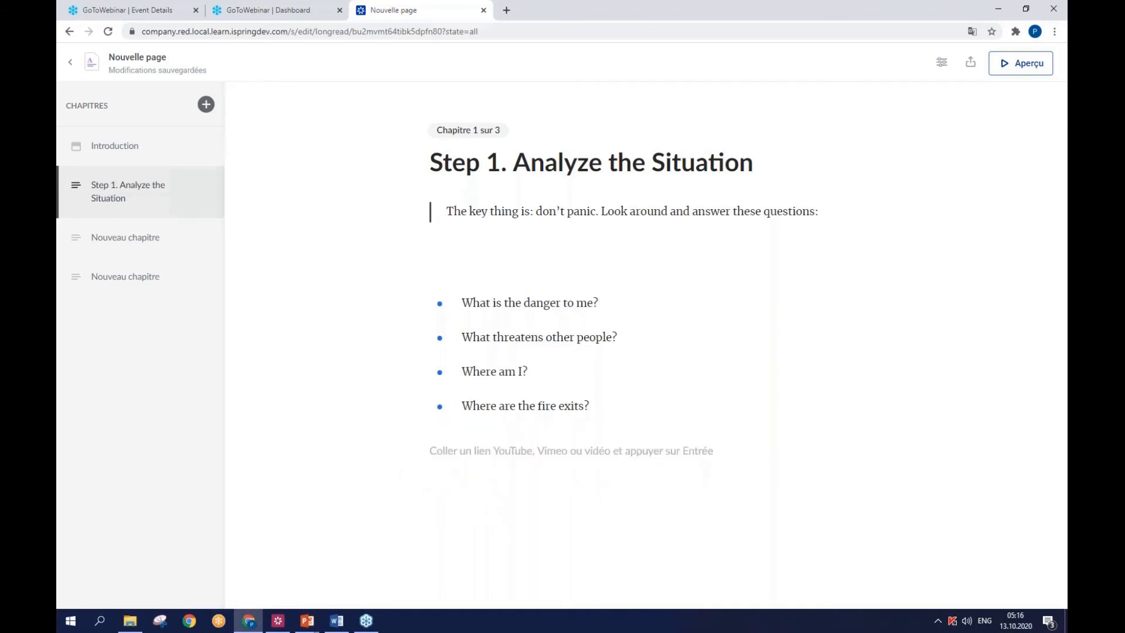
key(alt+Tab)
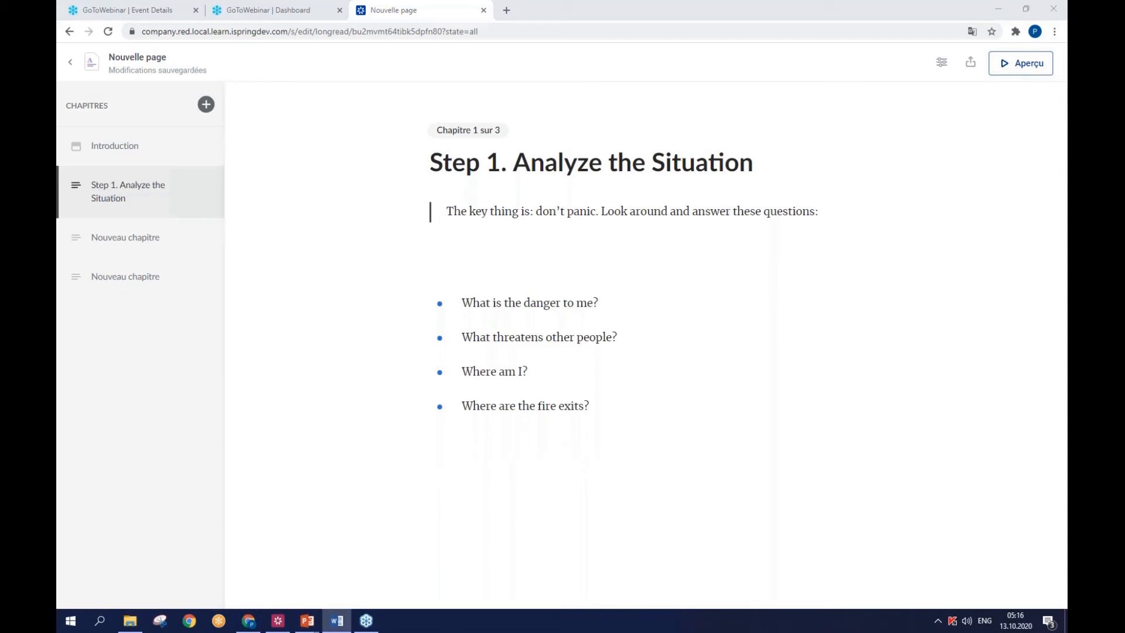
click(454, 492)
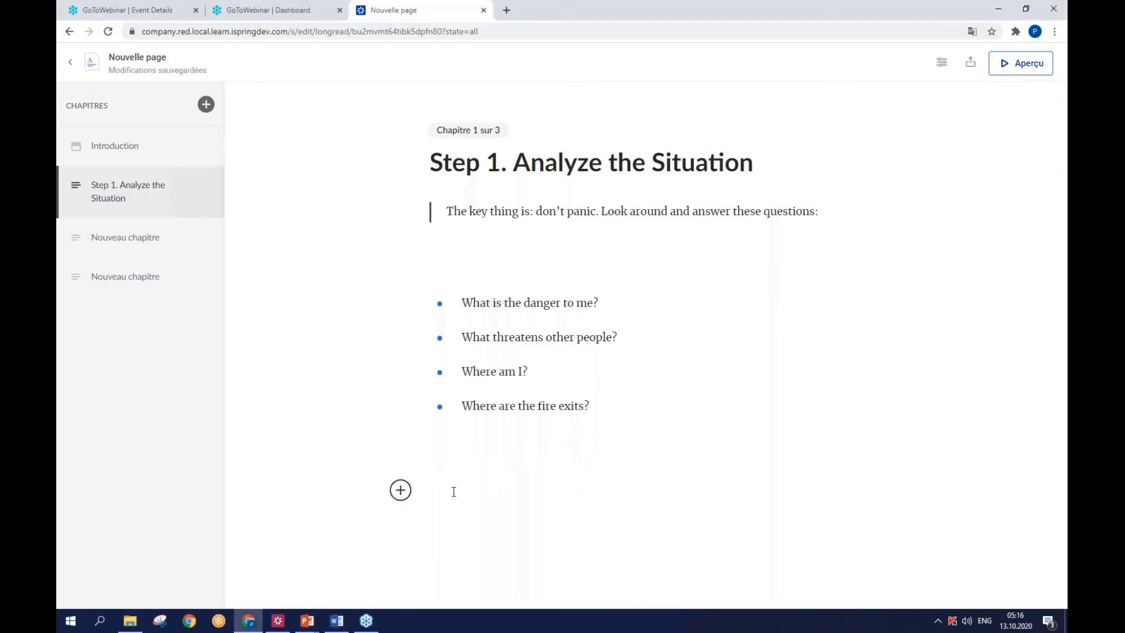
key(ctrl+v)
key(Return)
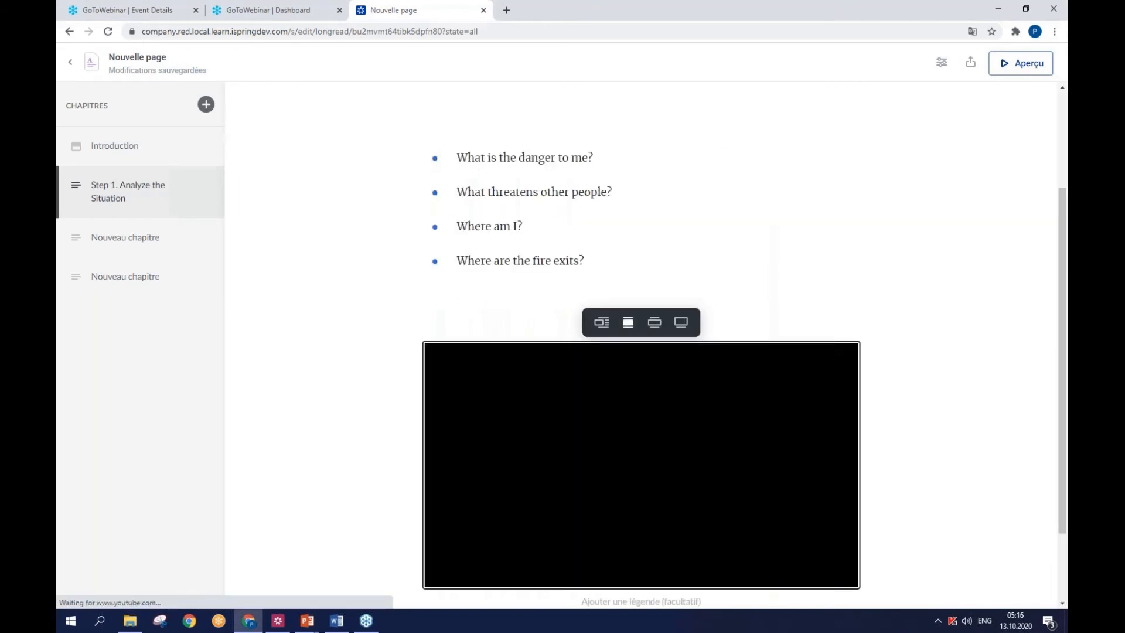
- Try the small side, wide and full-width layouts on the embedded video and return it to the text column width
click(601, 323)
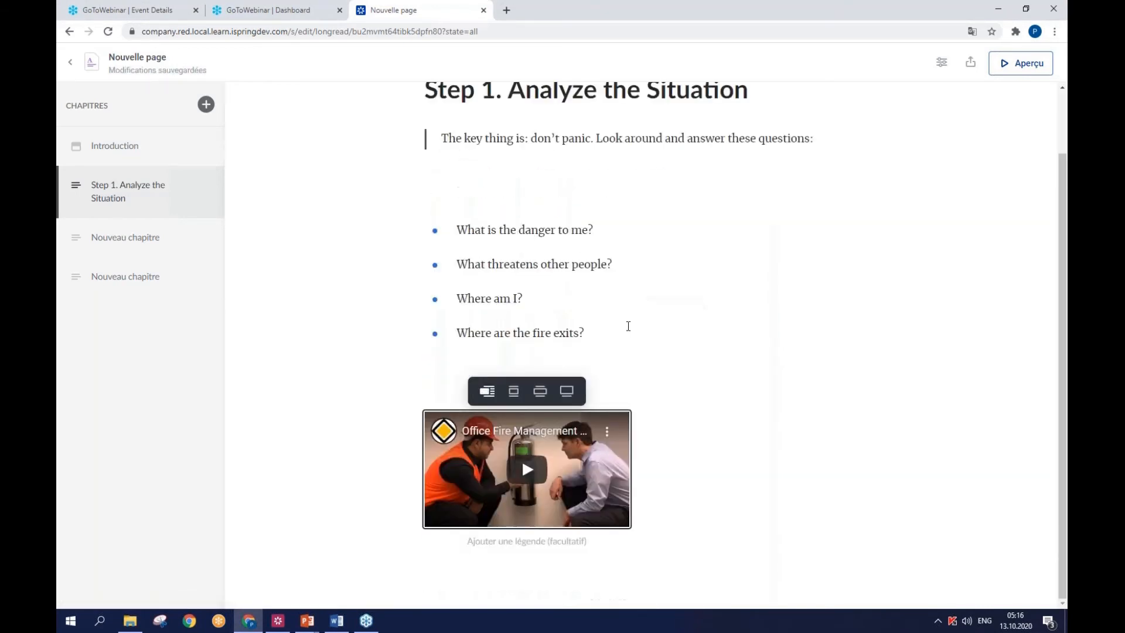
click(540, 391)
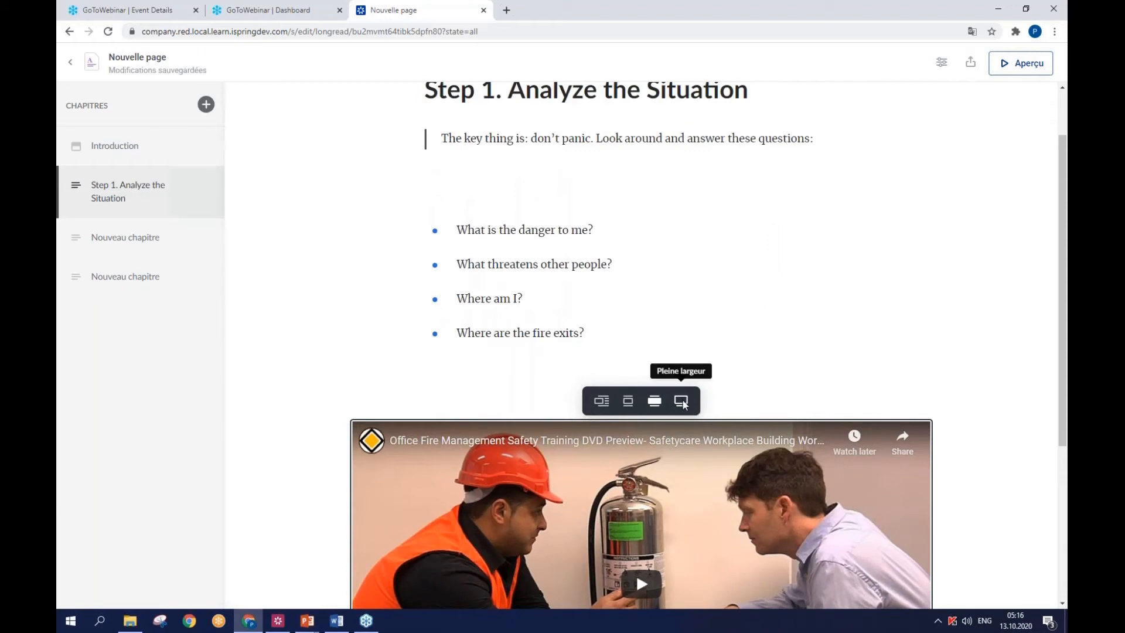
click(682, 399)
click(627, 395)
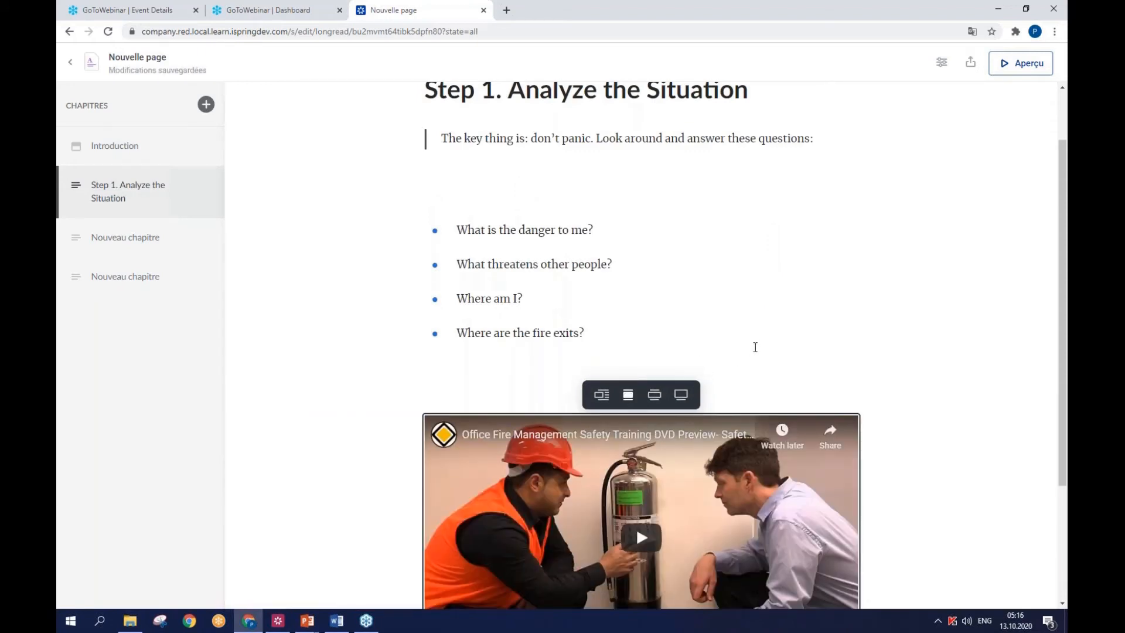
scroll(755, 347, down, 3)
scroll(888, 314, up, 1)
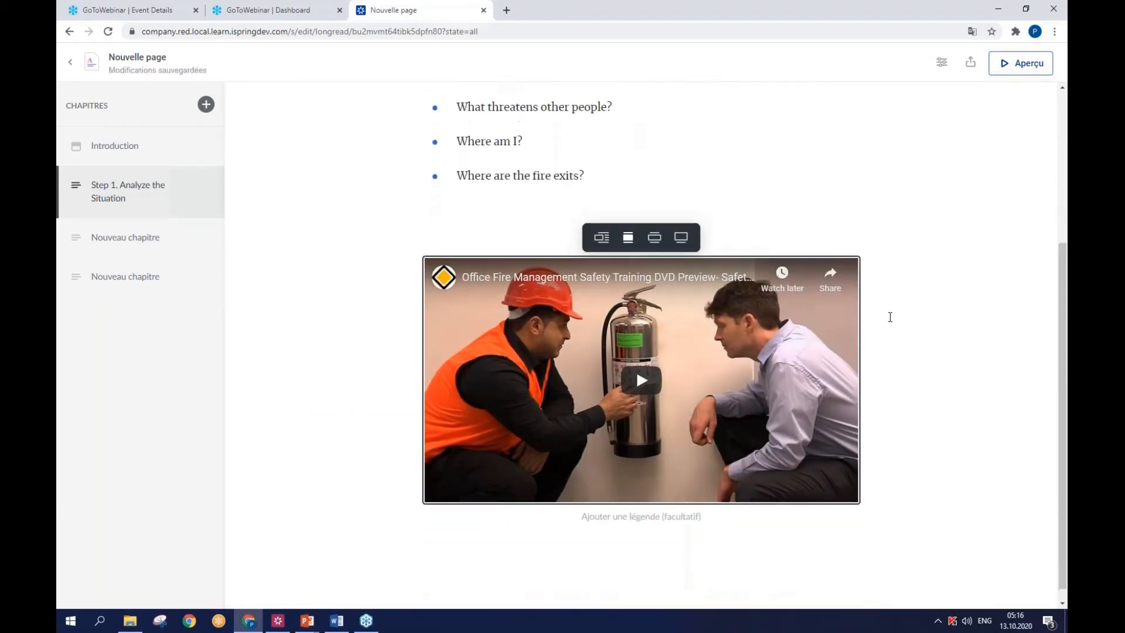
- Title the second chapter "Step 2. Call 9-1-1" using the heading from the Word document
click(147, 237)
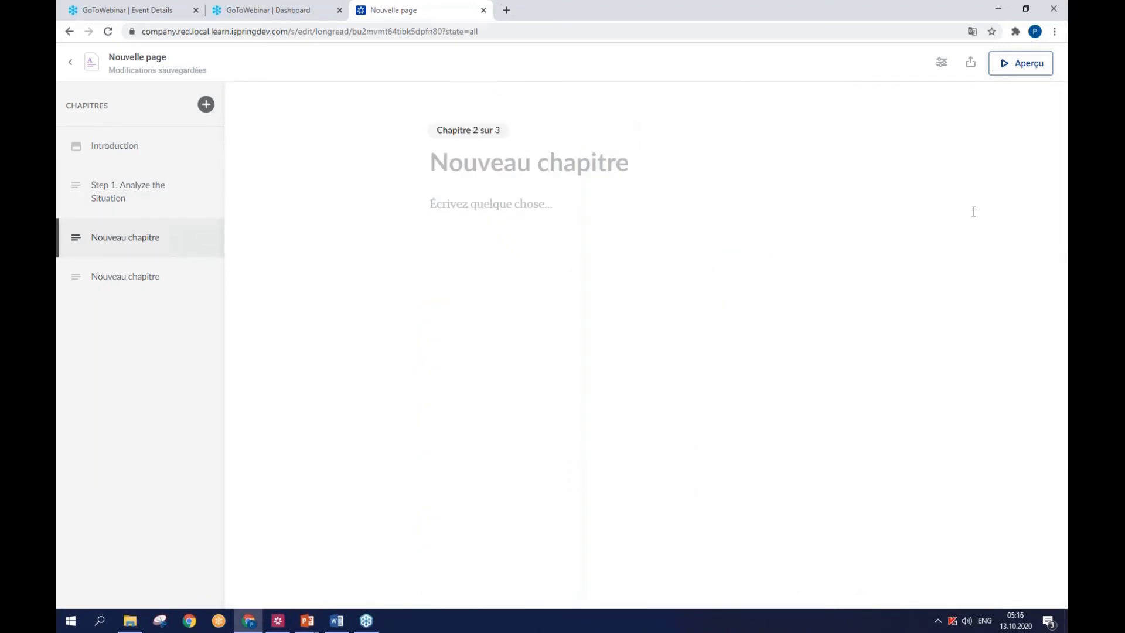
key(alt+Tab)
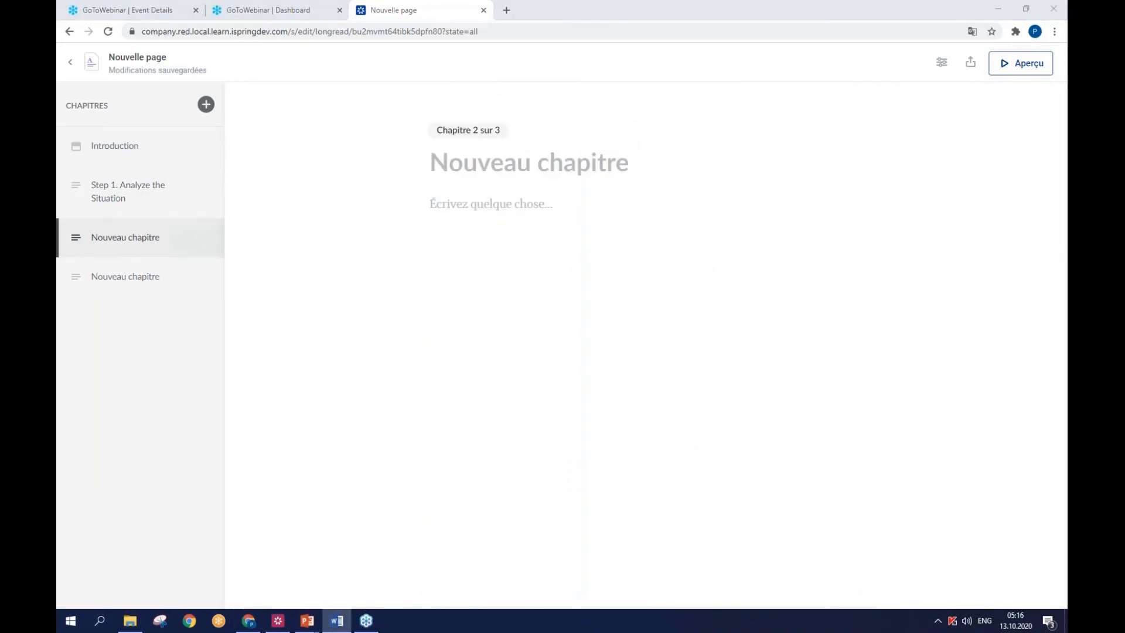
click(580, 168)
text(Step 2. Call 9-1-1)
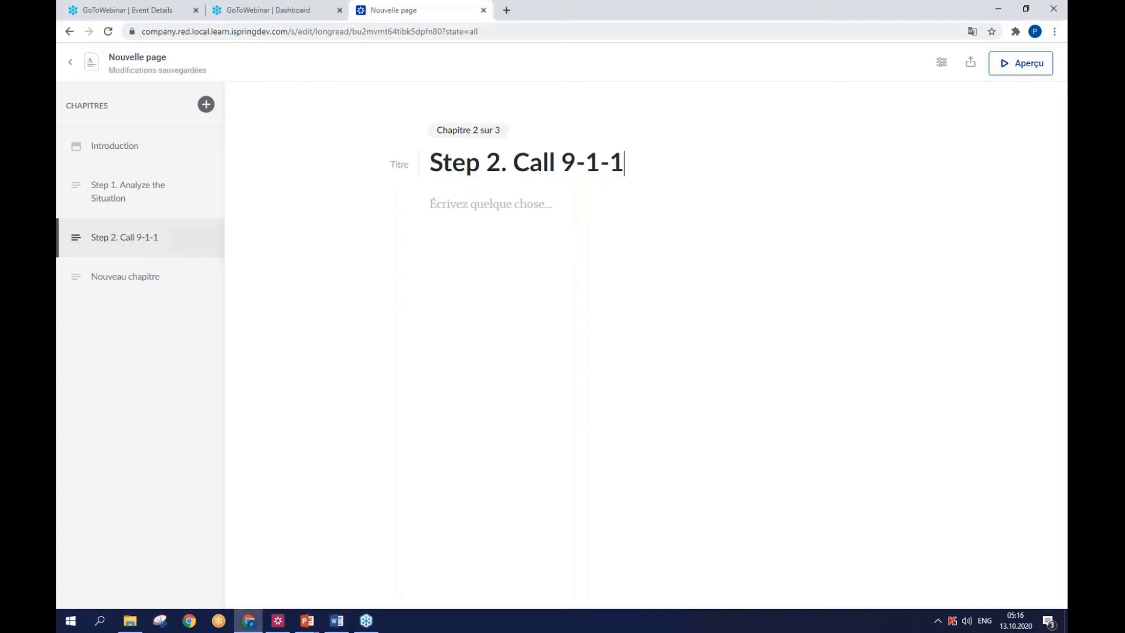
- Add the Word passage from "The quicker you call, the more chance you have to be saved." through "Your phone number" as the chapter's body
key(alt+Tab)
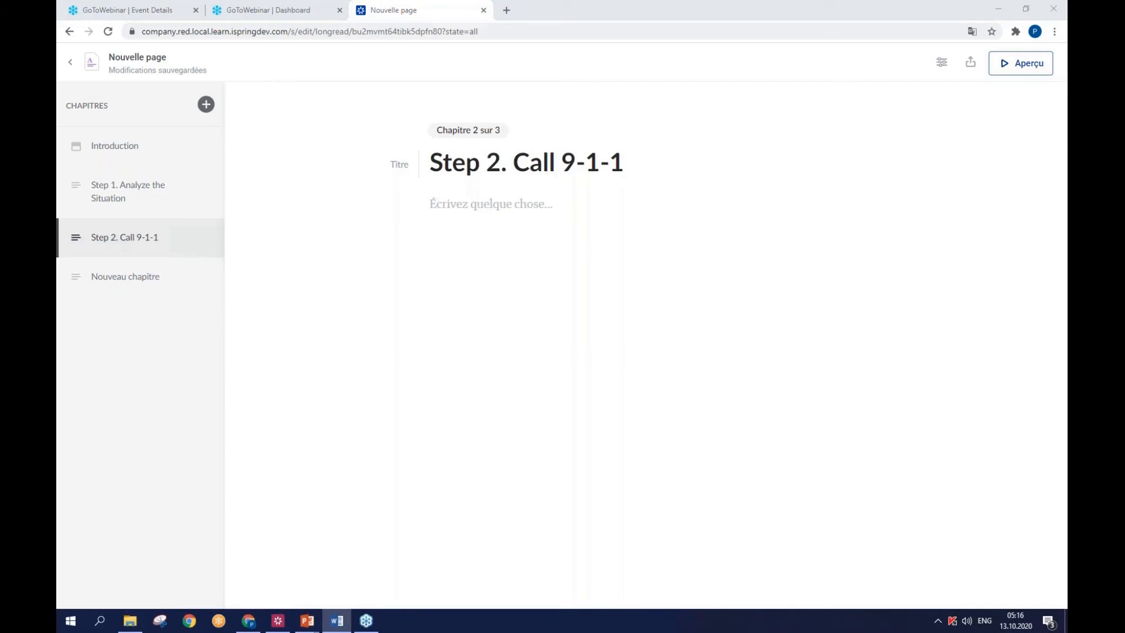
click(526, 218)
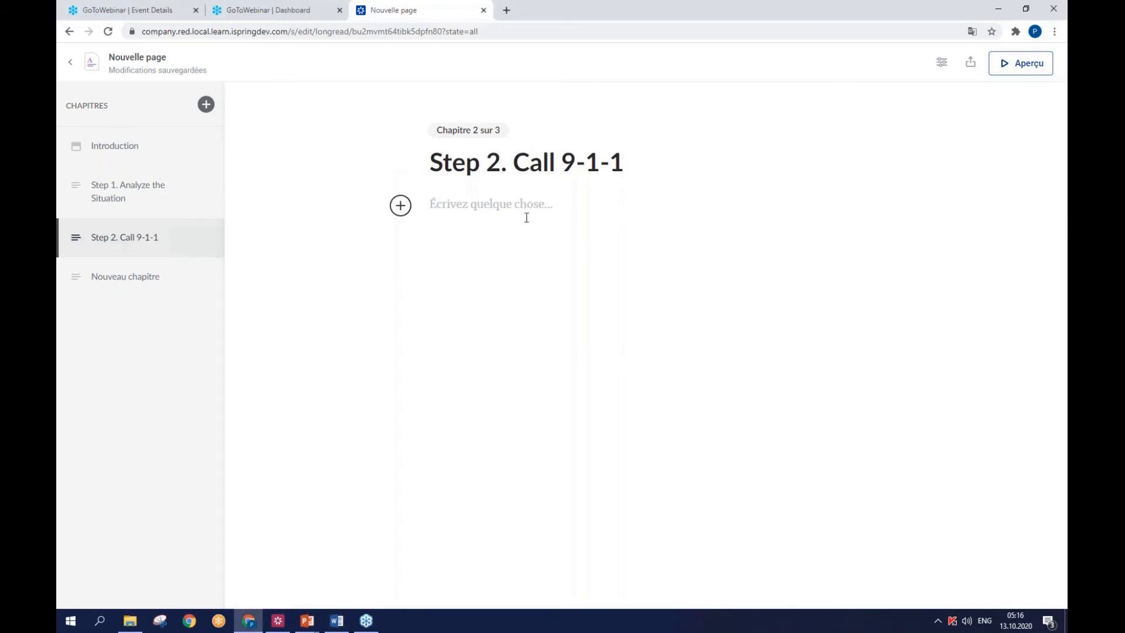
text(The quicker you call, the more chance you have to be saved. Tell a dispatcher: The detailed address (street and building number) The place of the fire (floor, room) Your full name Your phone number)
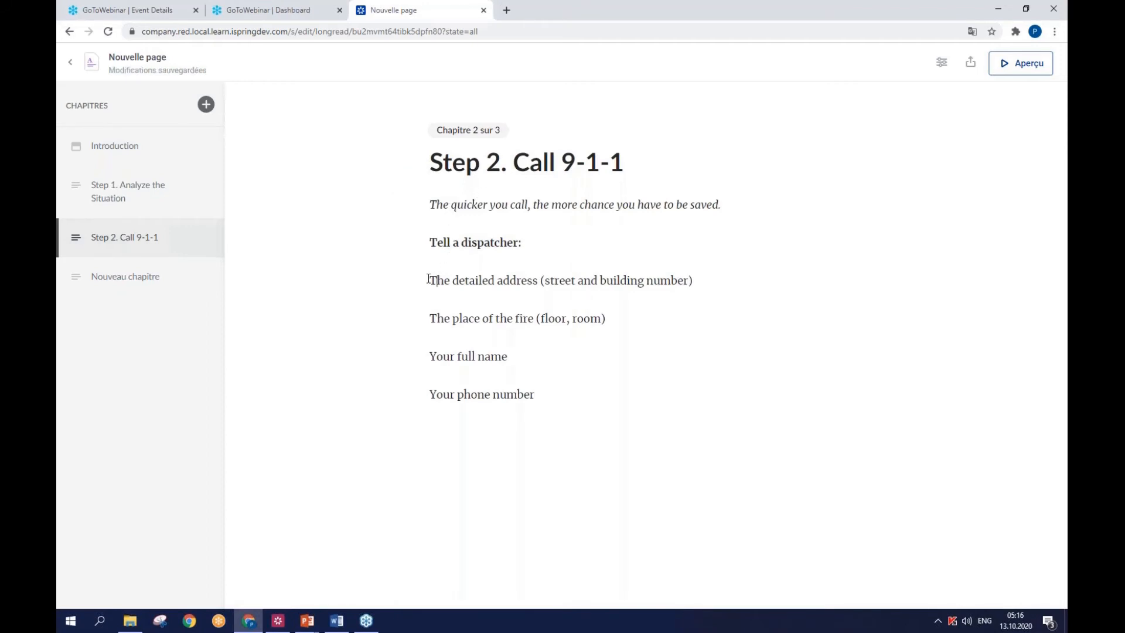
- Format the four items below "Tell a dispatcher:" as a numbered list
drag(428, 279, 534, 395)
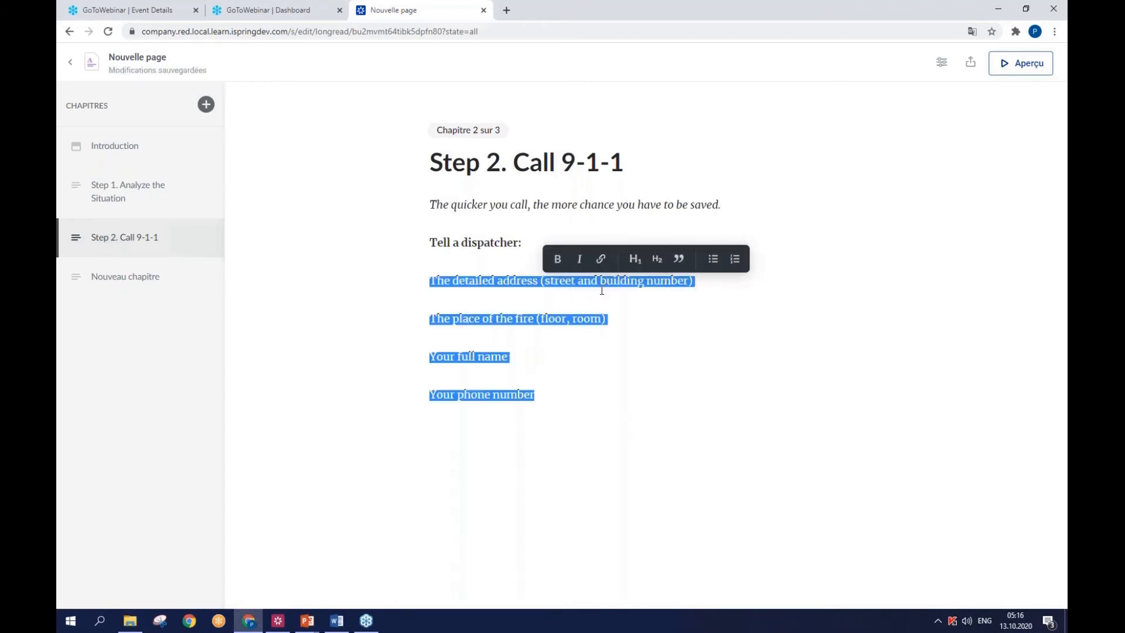
click(734, 259)
click(435, 204)
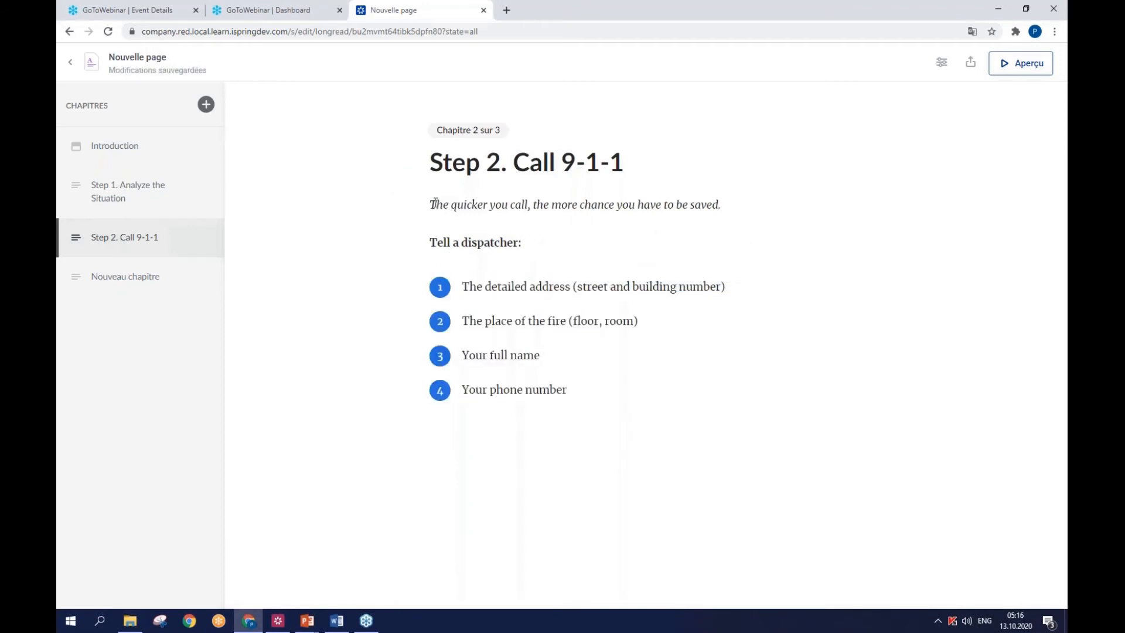
- Format the sentence "The quicker you call, the more chance you have to be saved." as a quote
drag(435, 204, 722, 205)
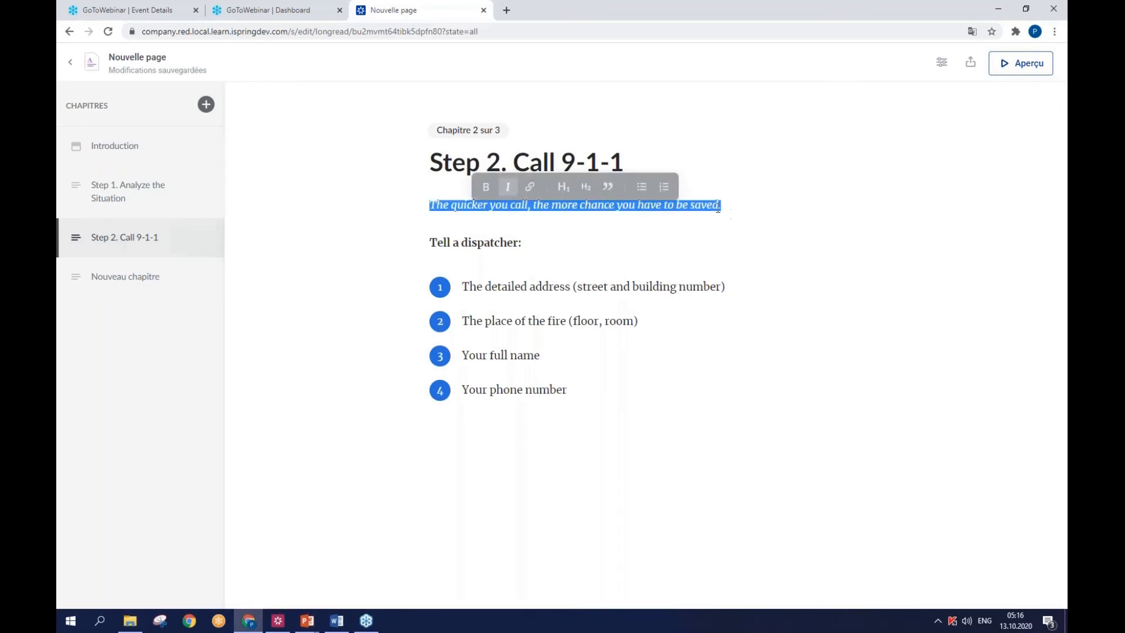
click(608, 182)
click(758, 246)
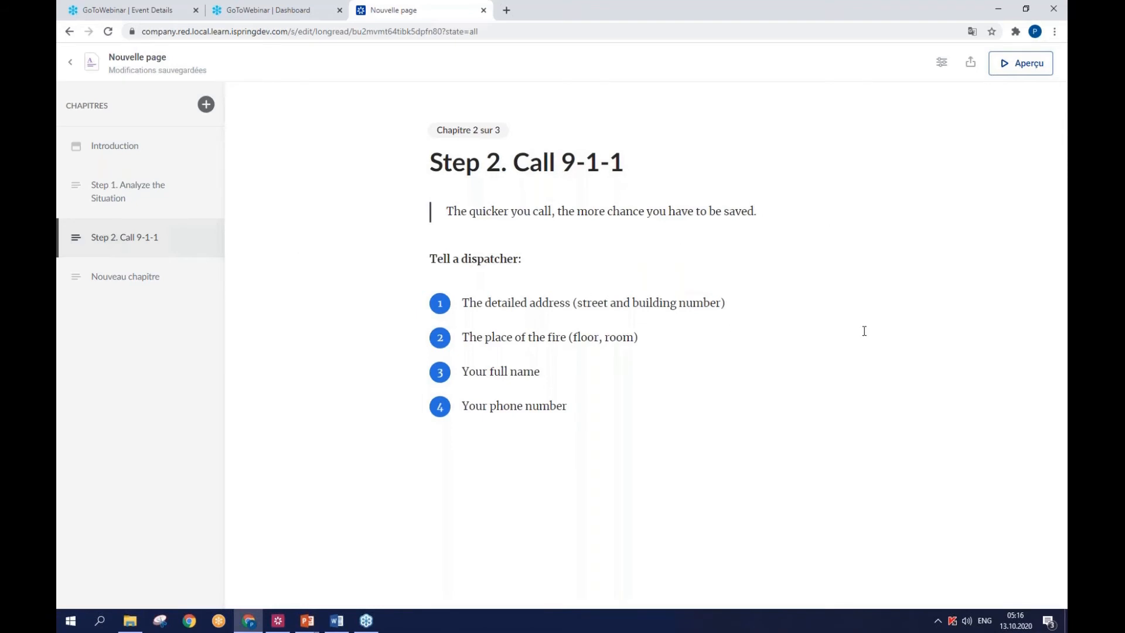
- Title the third chapter "Step 3. Take Measures" using the heading from the Word document
click(107, 288)
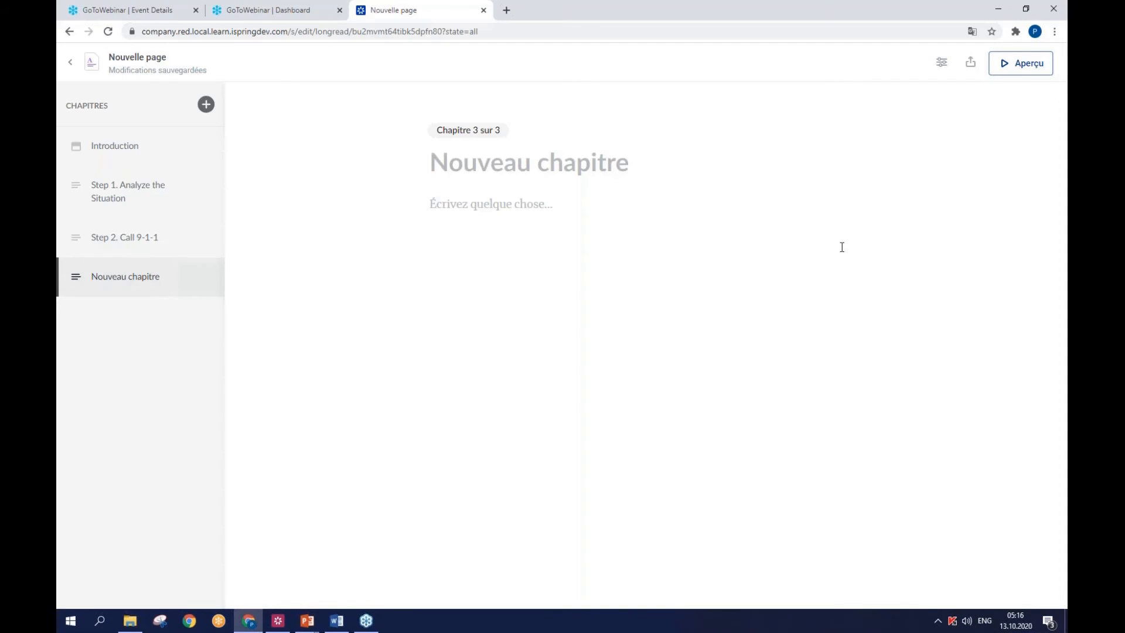
key(alt+Tab)
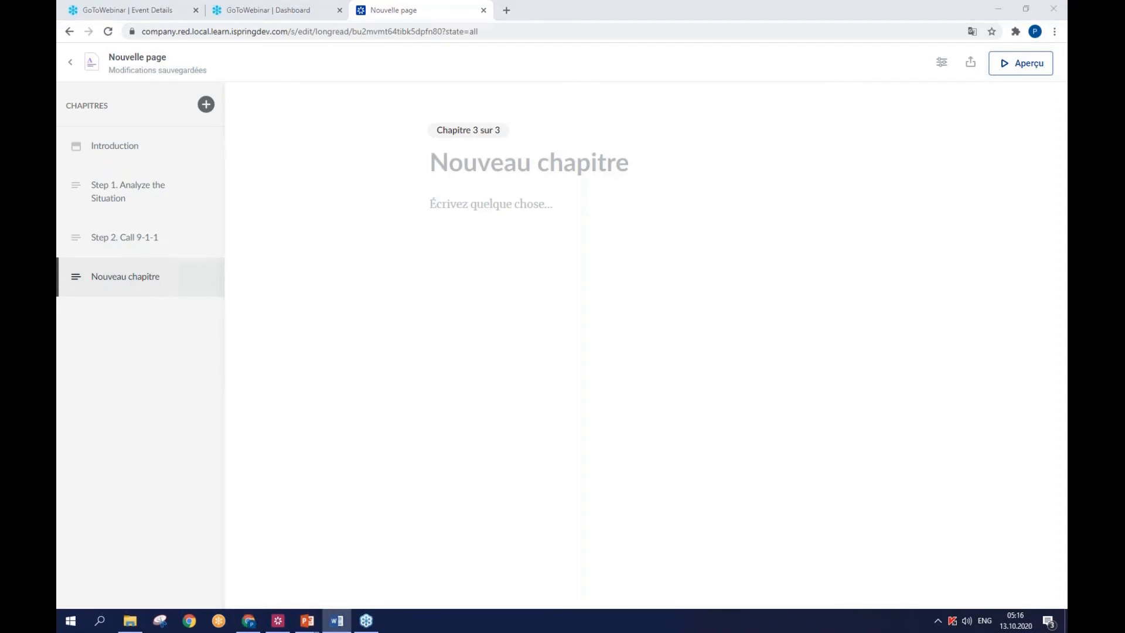
click(502, 169)
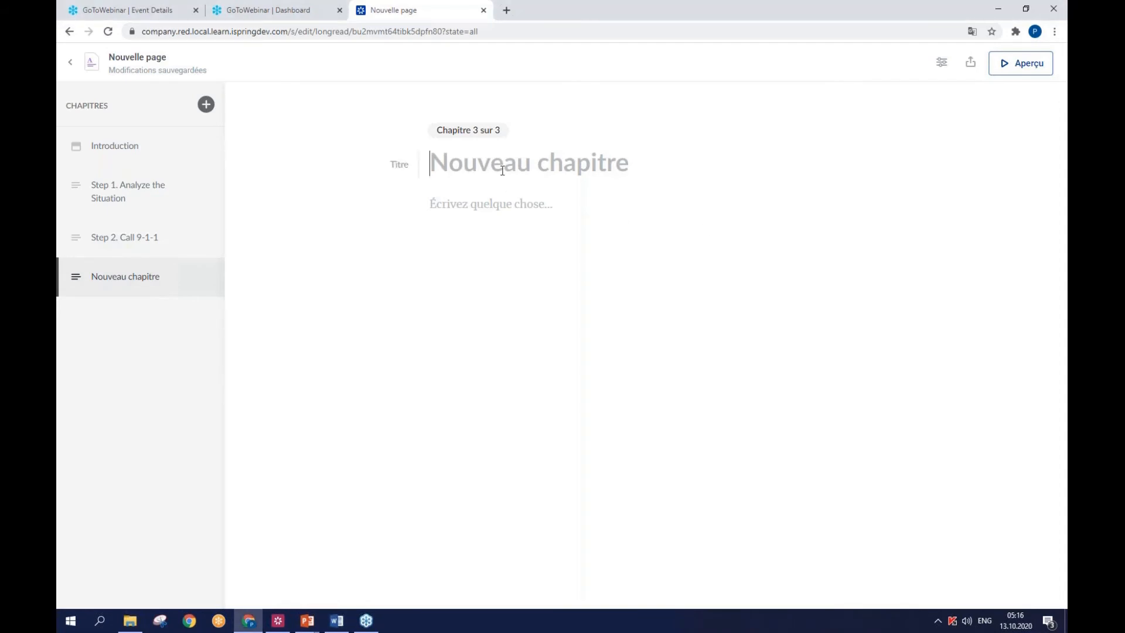
text(Step 3. Take Measures)
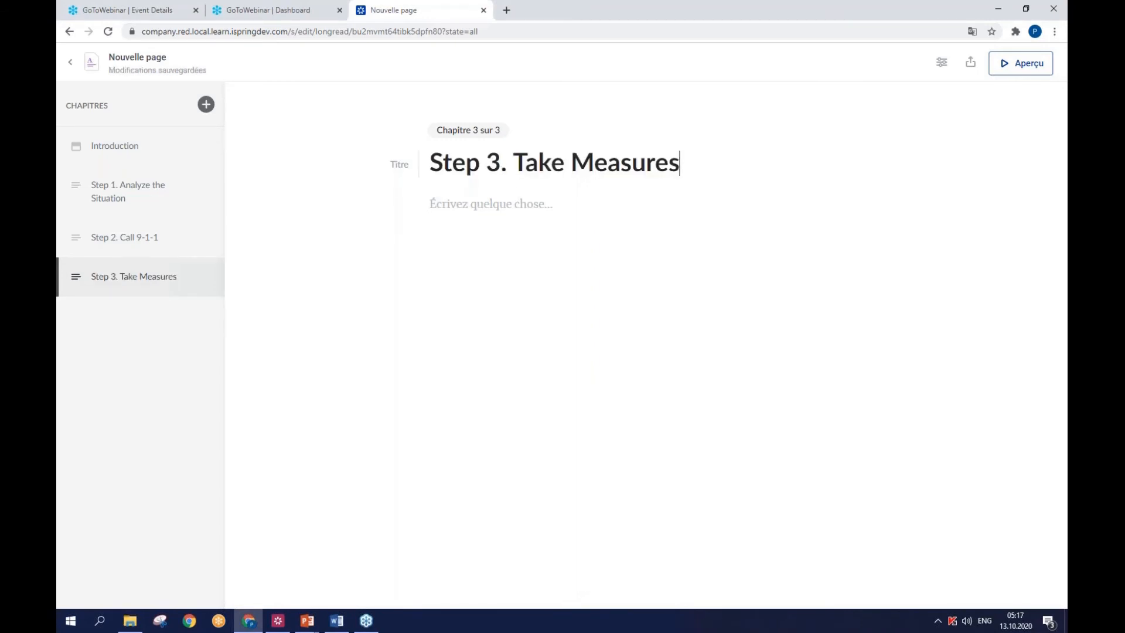
- Add the Word paragraph from "Turn off the electricity in the building if you can." through "try to douse the flames on your own." as the chapter's body
key(alt+Tab)
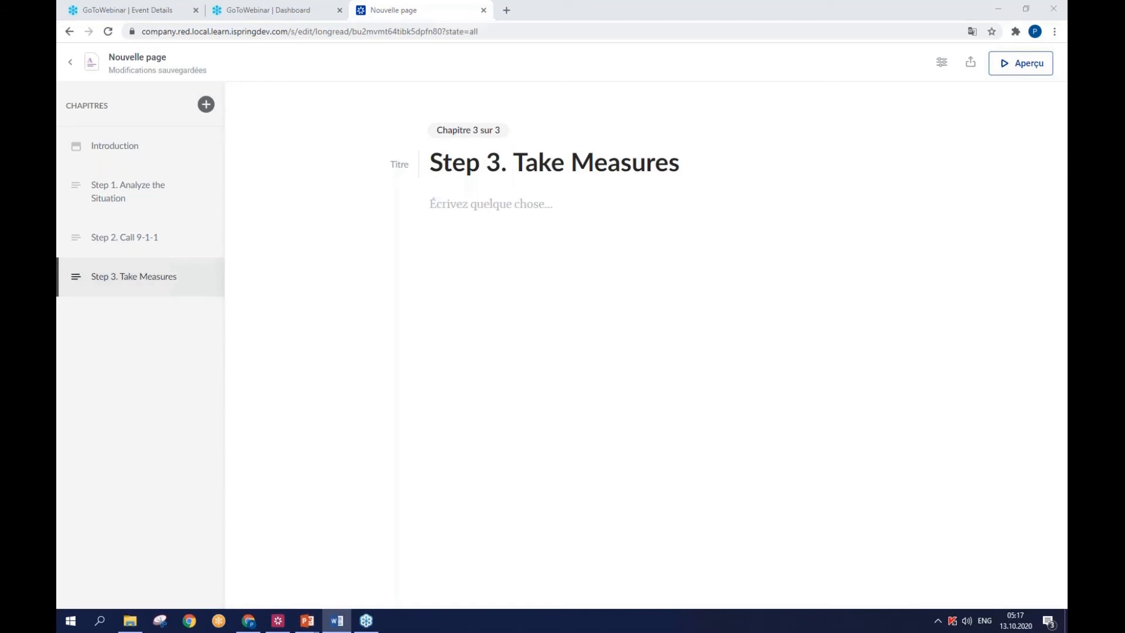
click(495, 206)
text(Turn off the electricity in the building if you can. If the fire has just started and hasn’t spread to the furniture and walls, try to douse the flames on your own.)
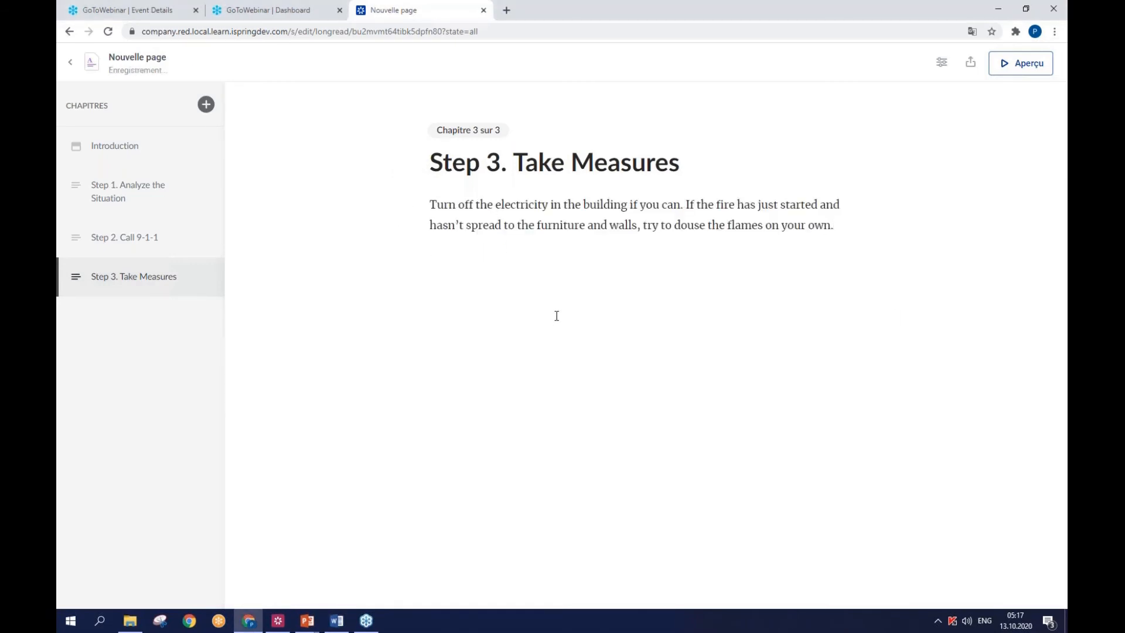
- Insert the image of an electrical outlet and unplugged cord below the chapter's paragraph
key(Return)
click(399, 264)
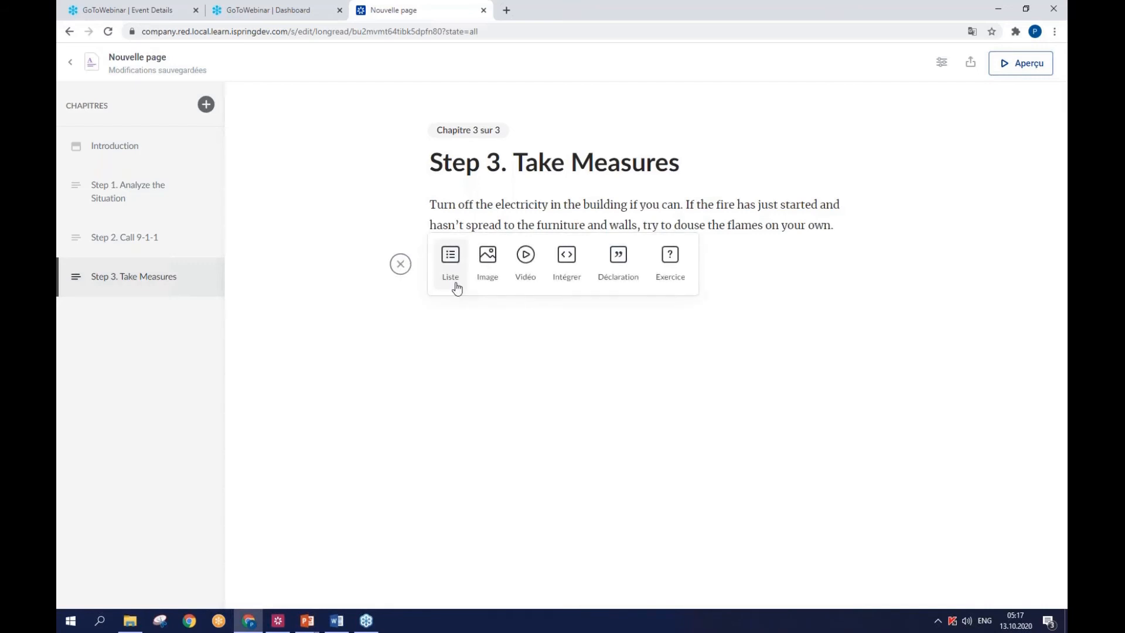
click(487, 264)
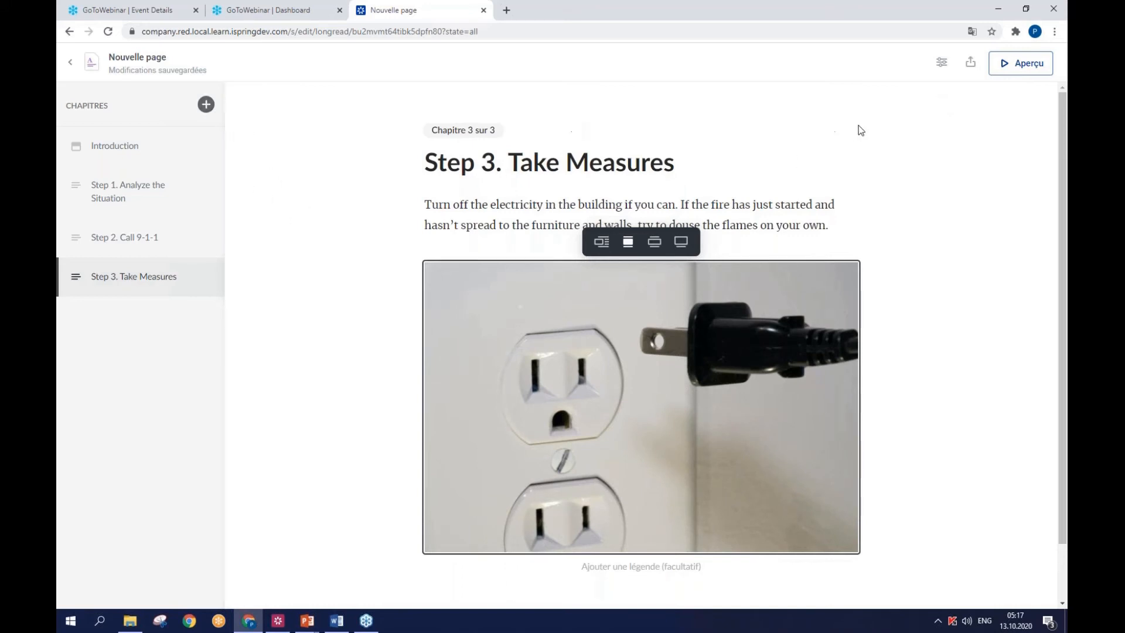
- Set the page theme's accent colour to the coral red swatch in the page settings
click(943, 68)
scroll(530, 323, down, 3)
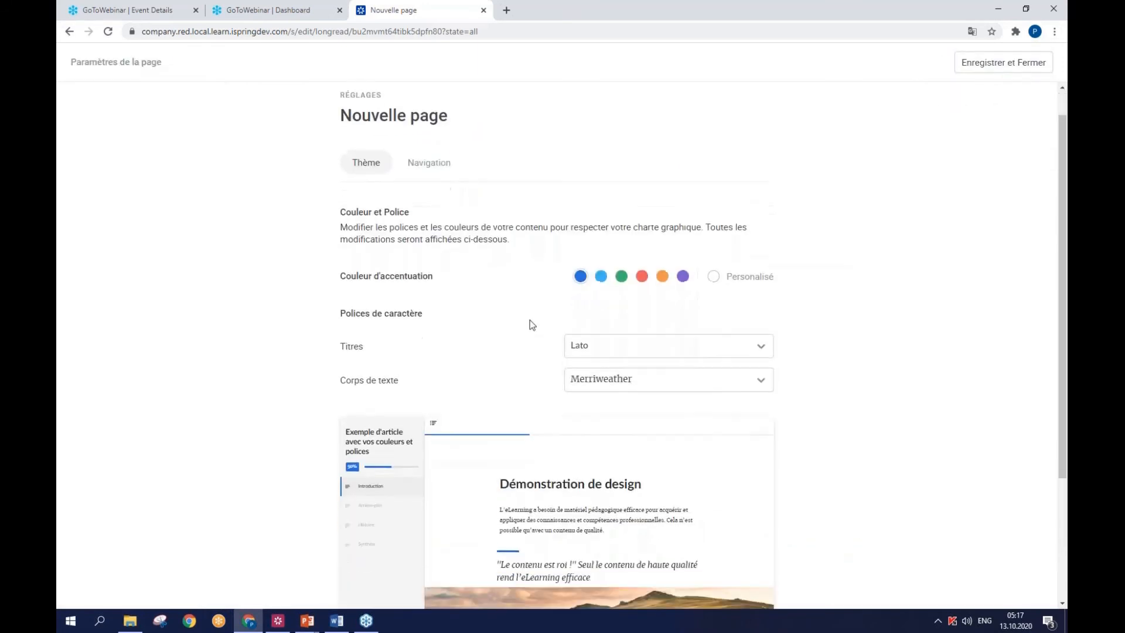
scroll(519, 297, up, 2)
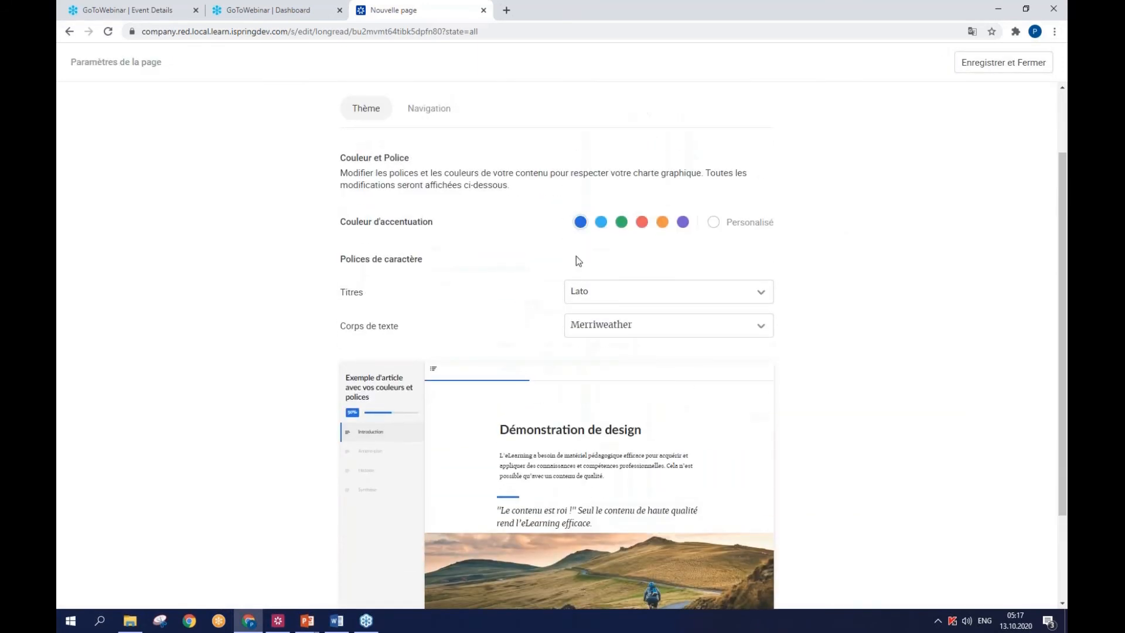
click(638, 228)
scroll(821, 296, down, 2)
scroll(820, 293, up, 3)
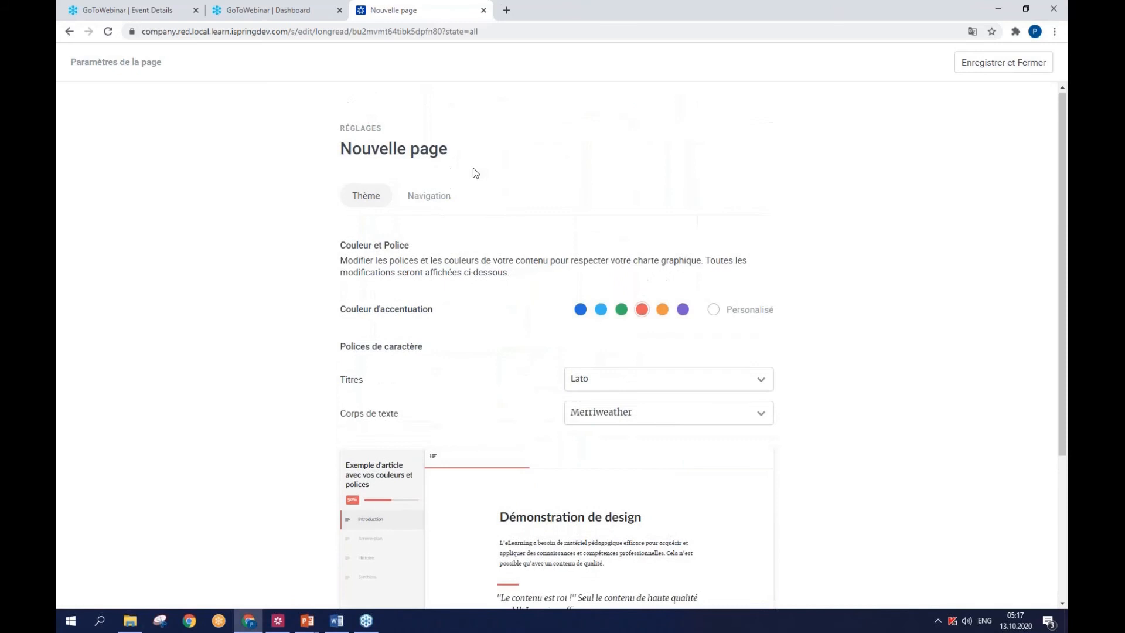
- Set the page's navigation mode to Restreint and save the page settings
click(419, 202)
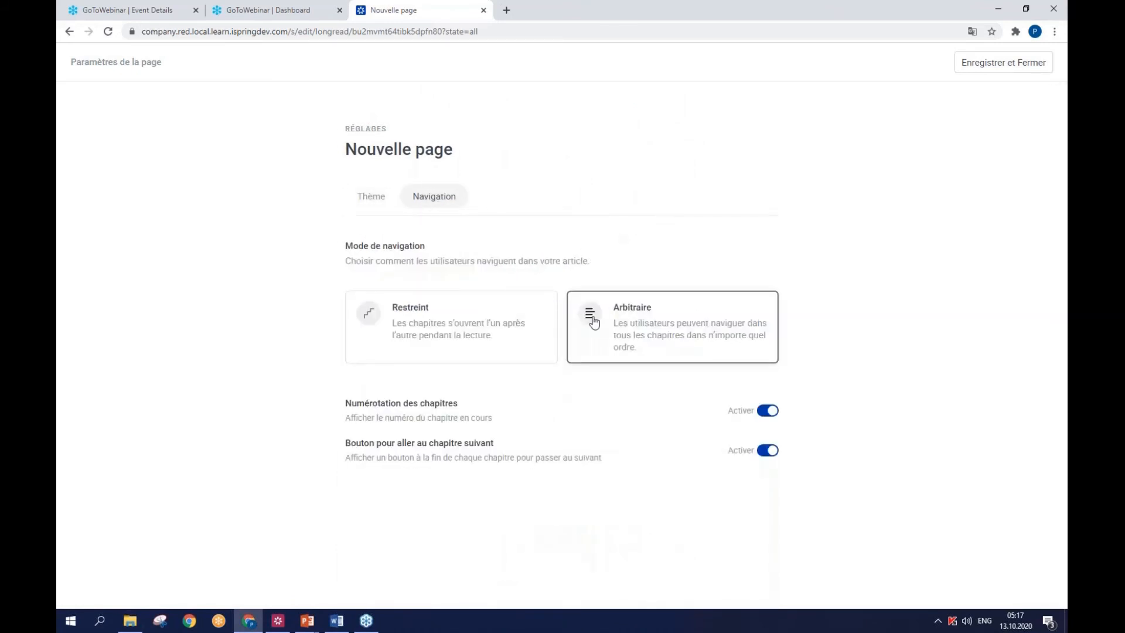
click(478, 322)
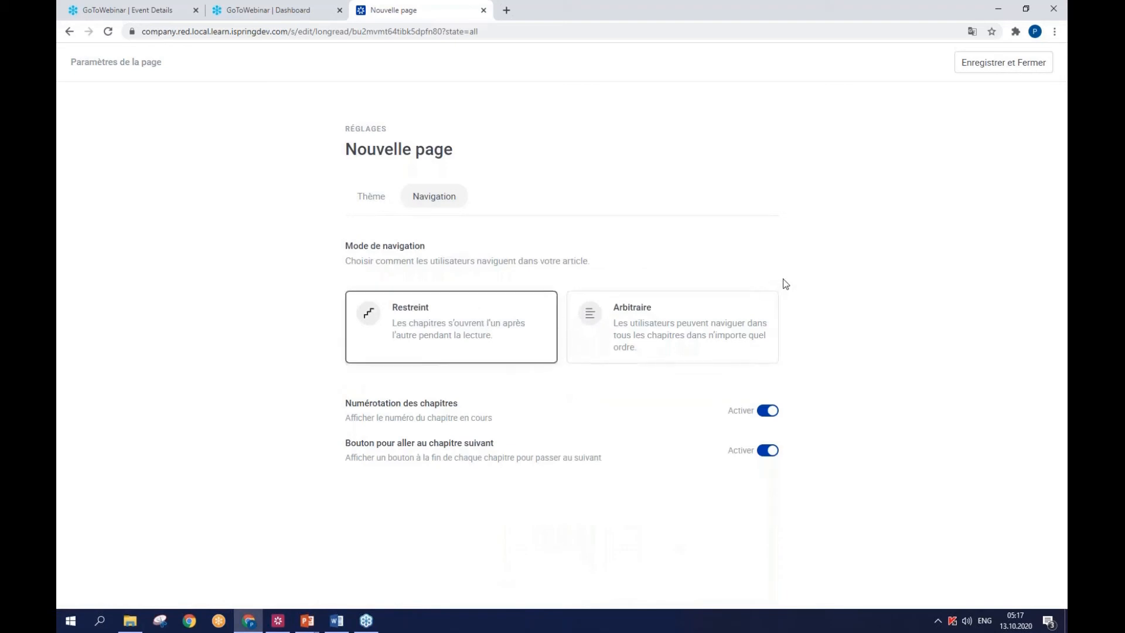
click(966, 69)
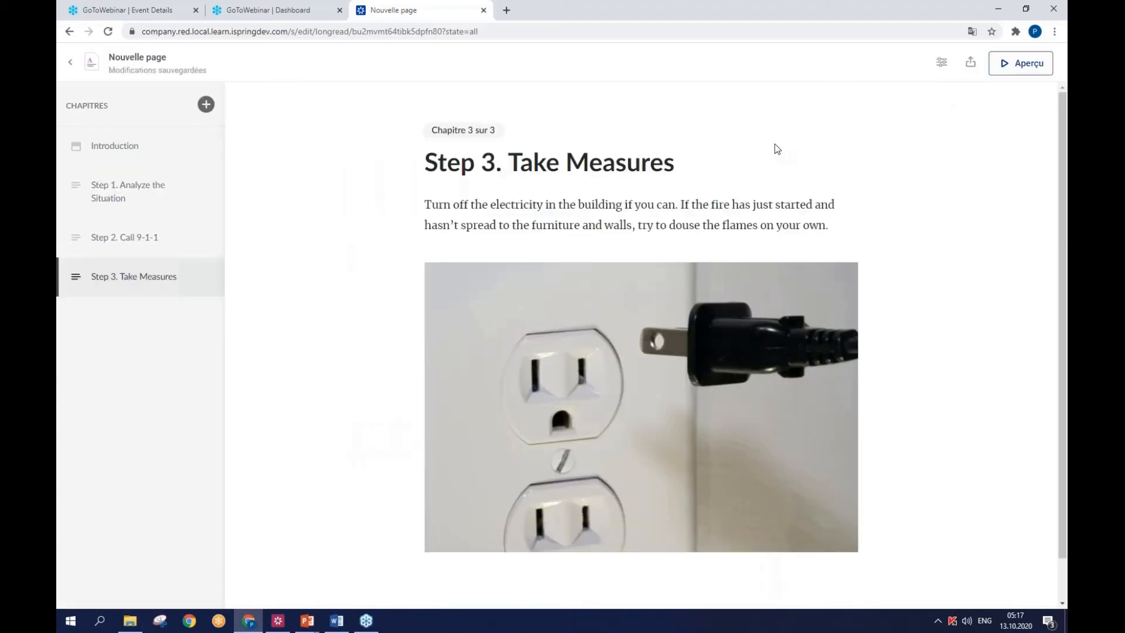
- Preview the Fire Safety page from the introduction through Step 3, checking each chapter's content and the reading progress
click(1027, 64)
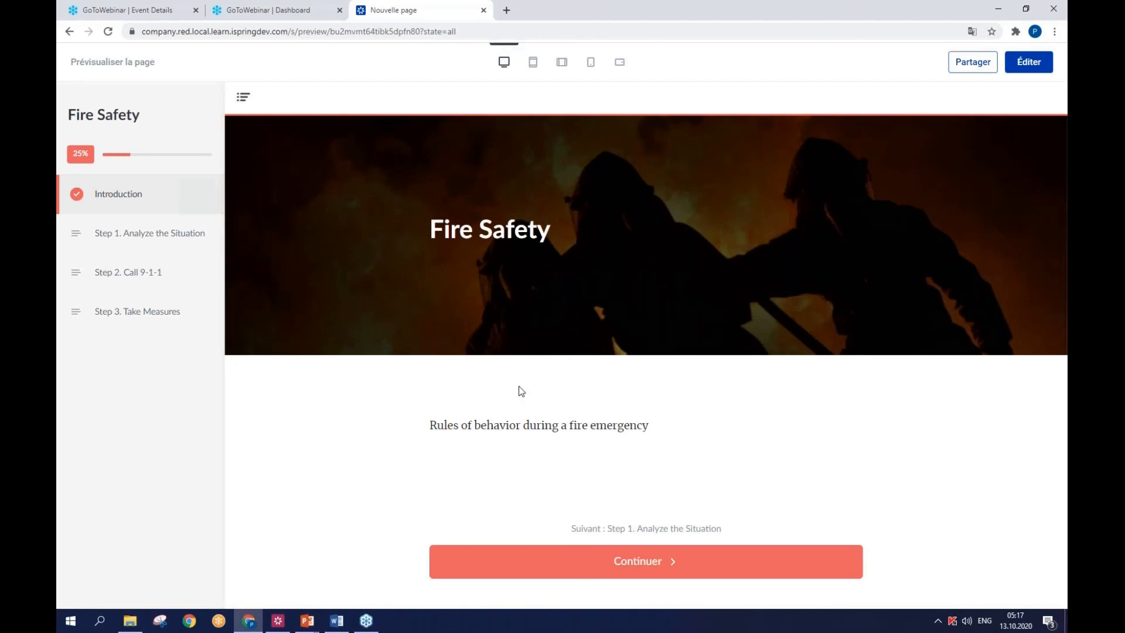
click(552, 566)
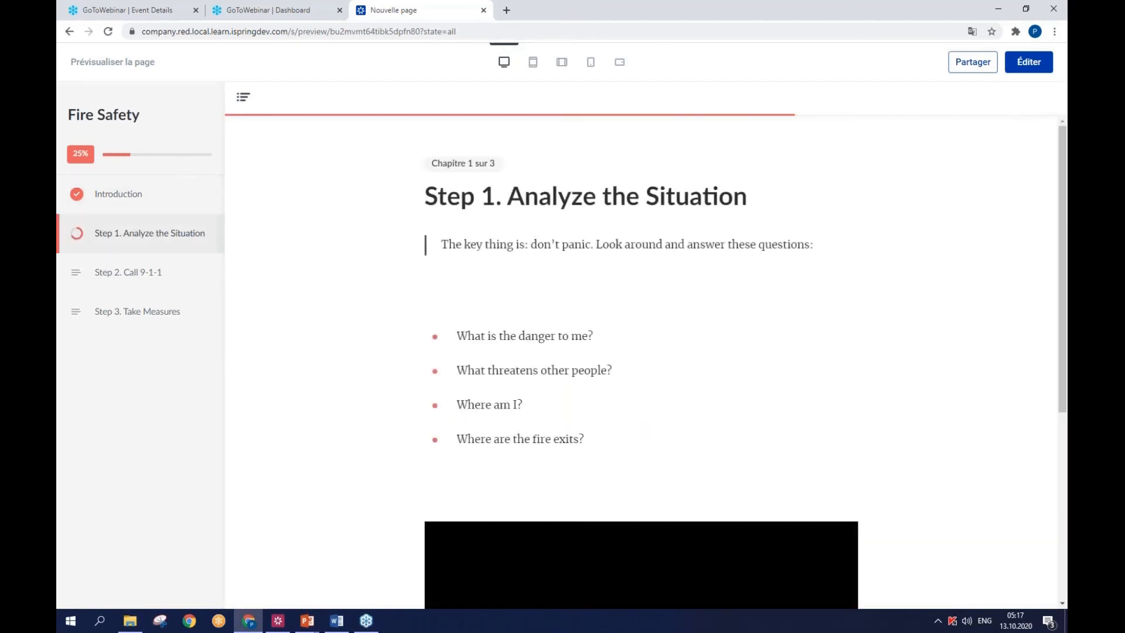
scroll(554, 469, down, 5)
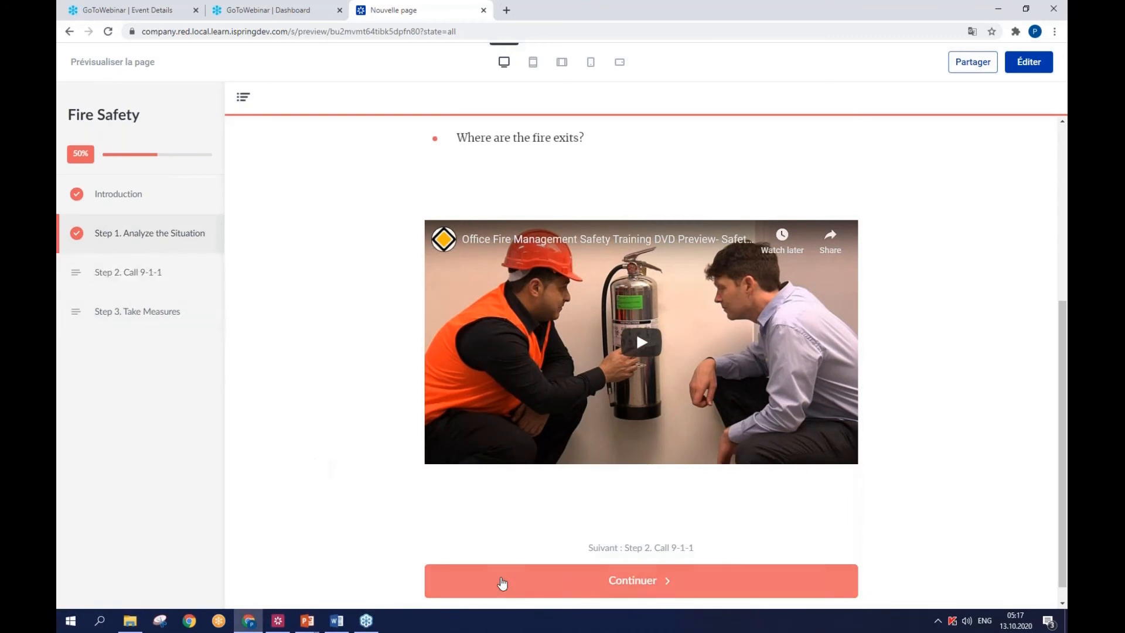
click(502, 582)
click(504, 571)
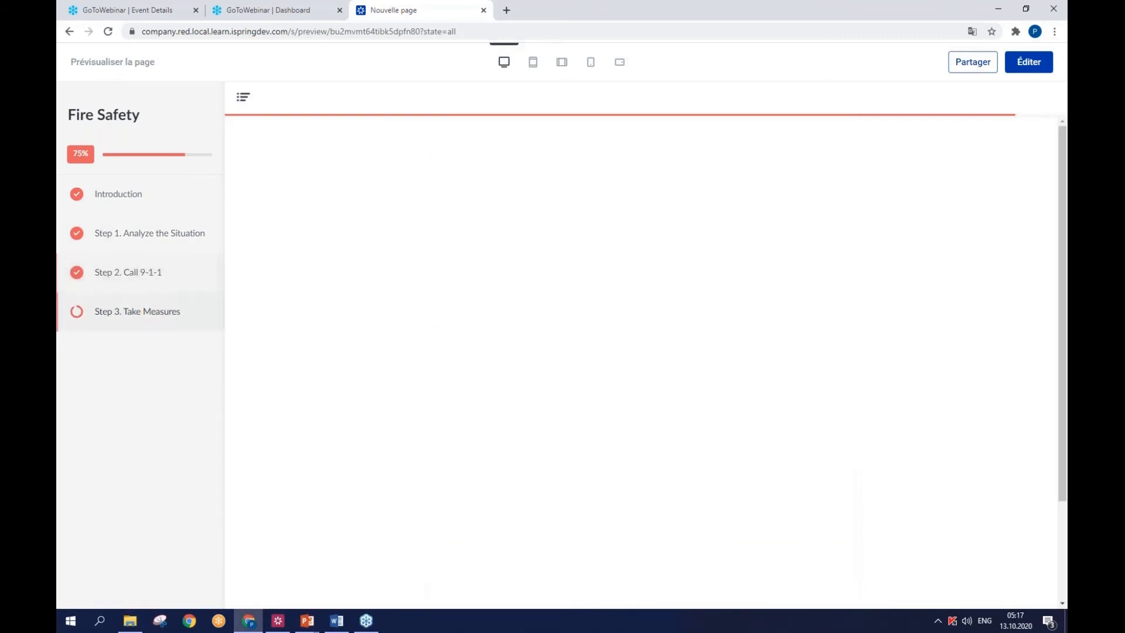
scroll(527, 526, down, 3)
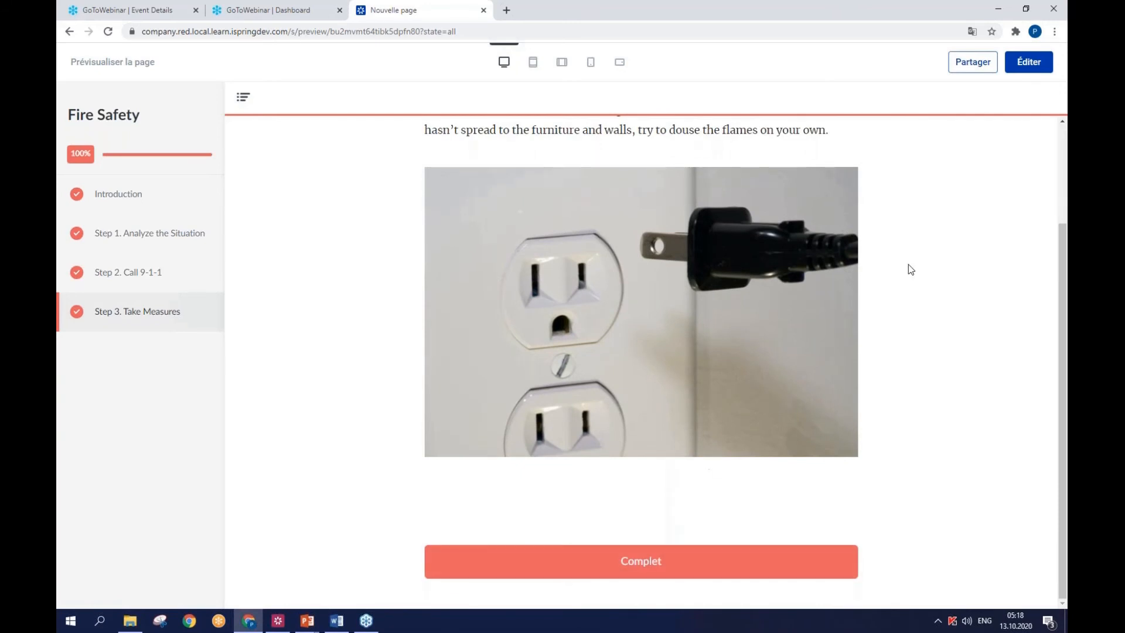
- Copy the page's share link from the preview
scroll(944, 216, up, 1)
click(963, 66)
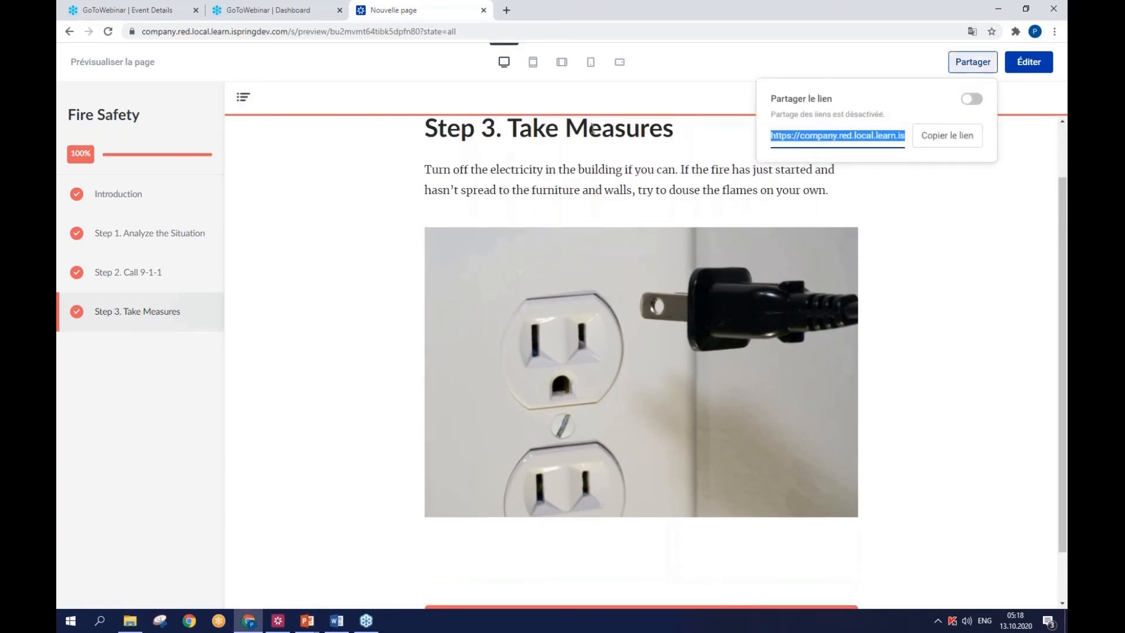
click(948, 143)
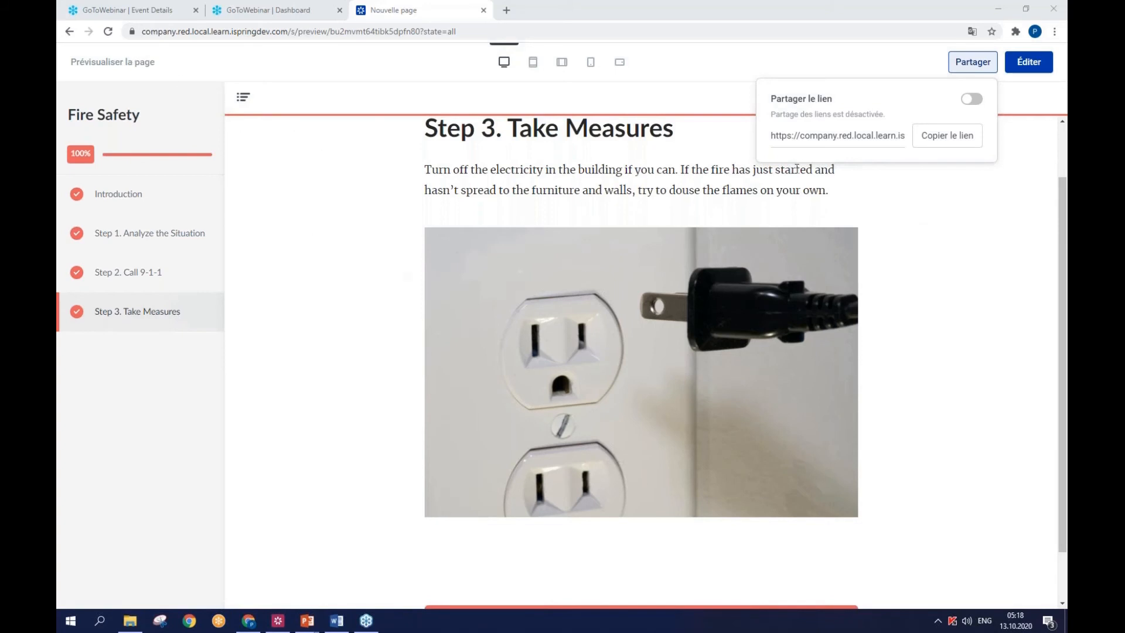
- Return to editing the page and export it with the SCORM 1.2 LMS profile and all chapters required
click(1030, 63)
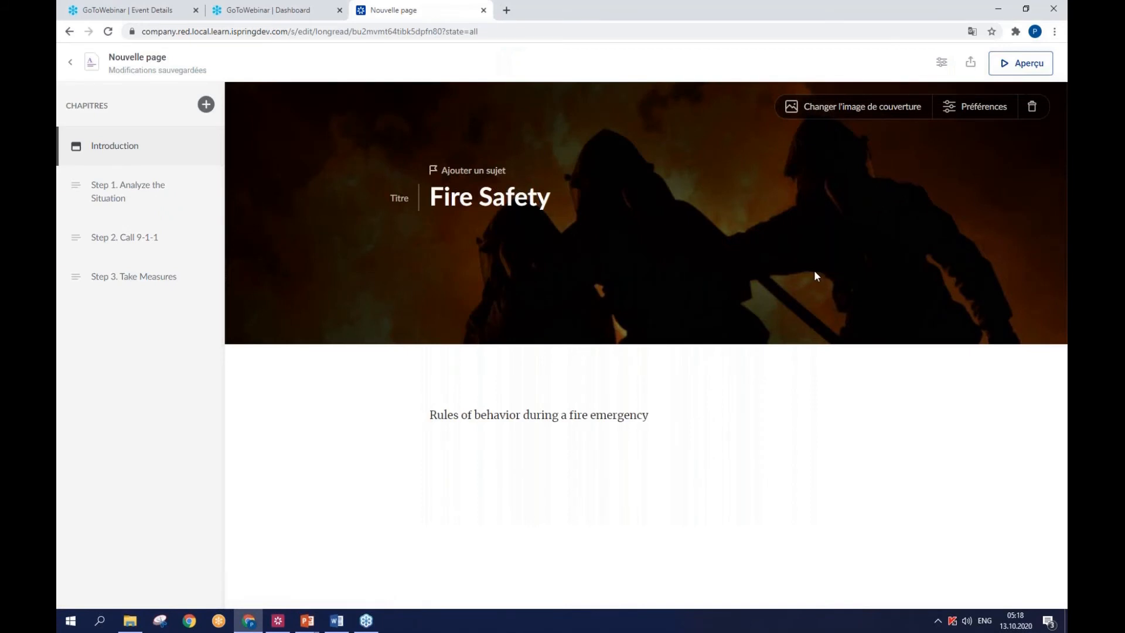
click(971, 66)
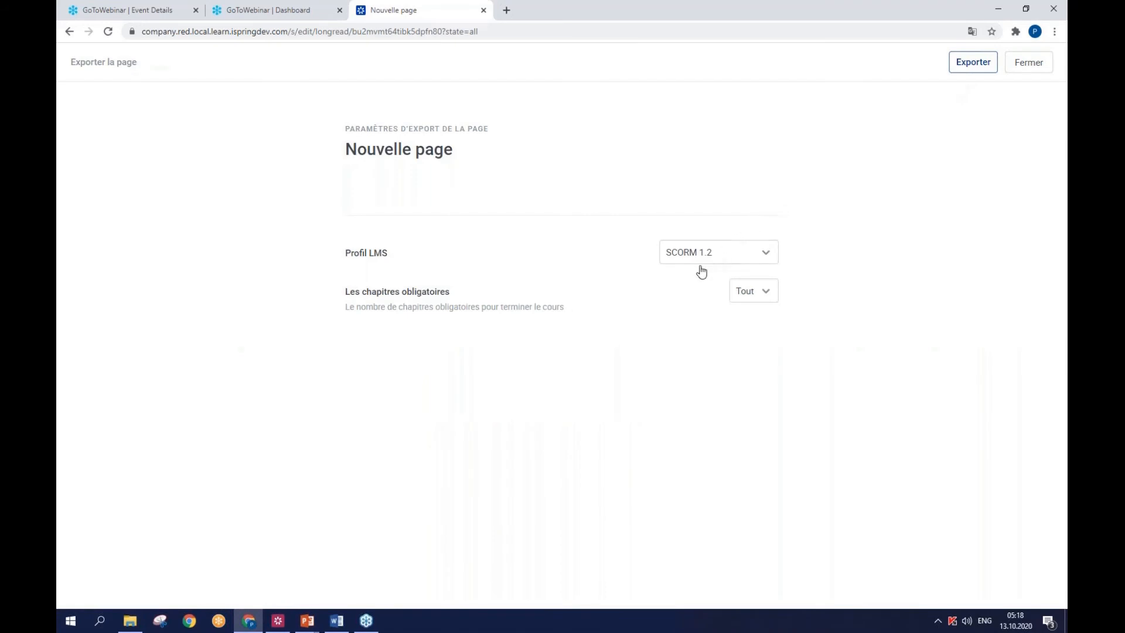
click(768, 259)
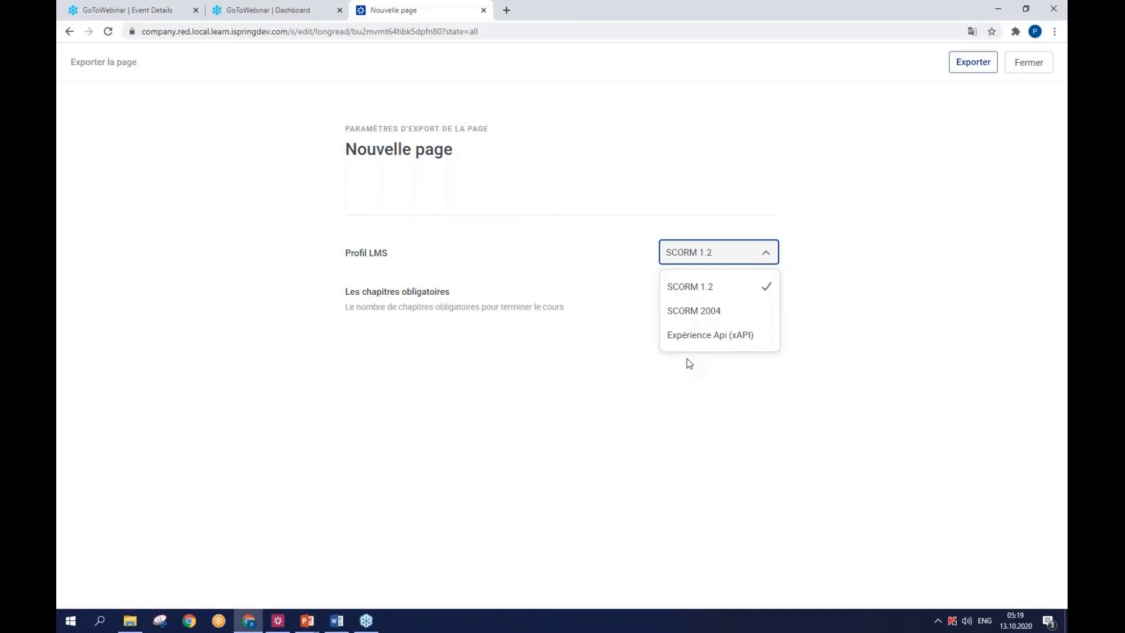
click(973, 63)
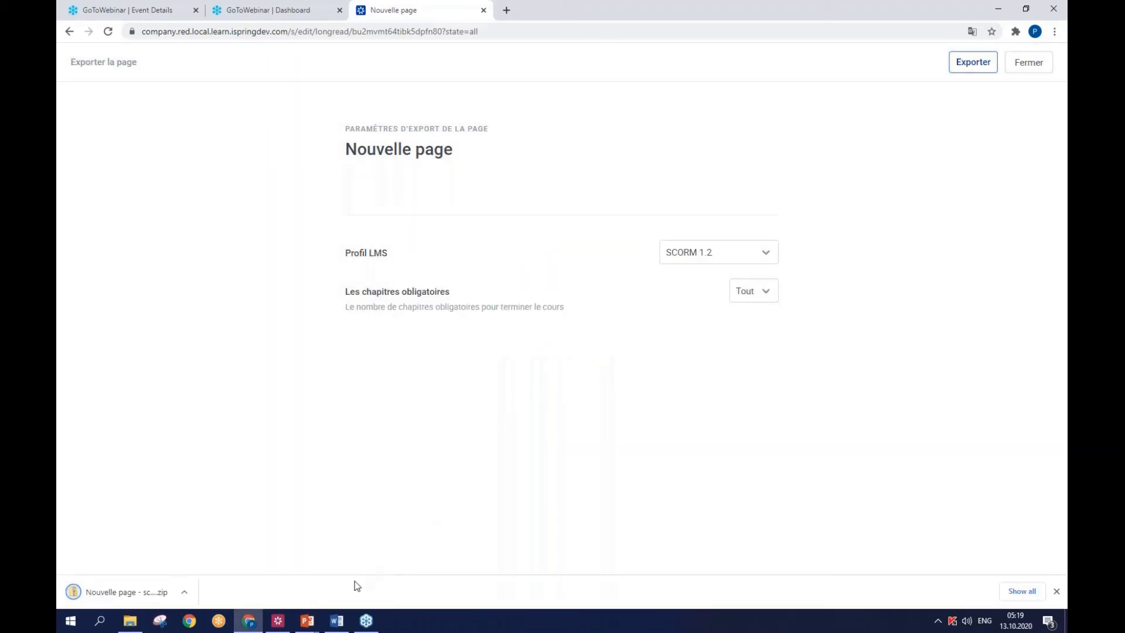
- Close the iSpring Suite publication message in PowerPoint and switch to the "FR_iSpring Suite Max for existing customers" presentation
mouse_move(312, 628)
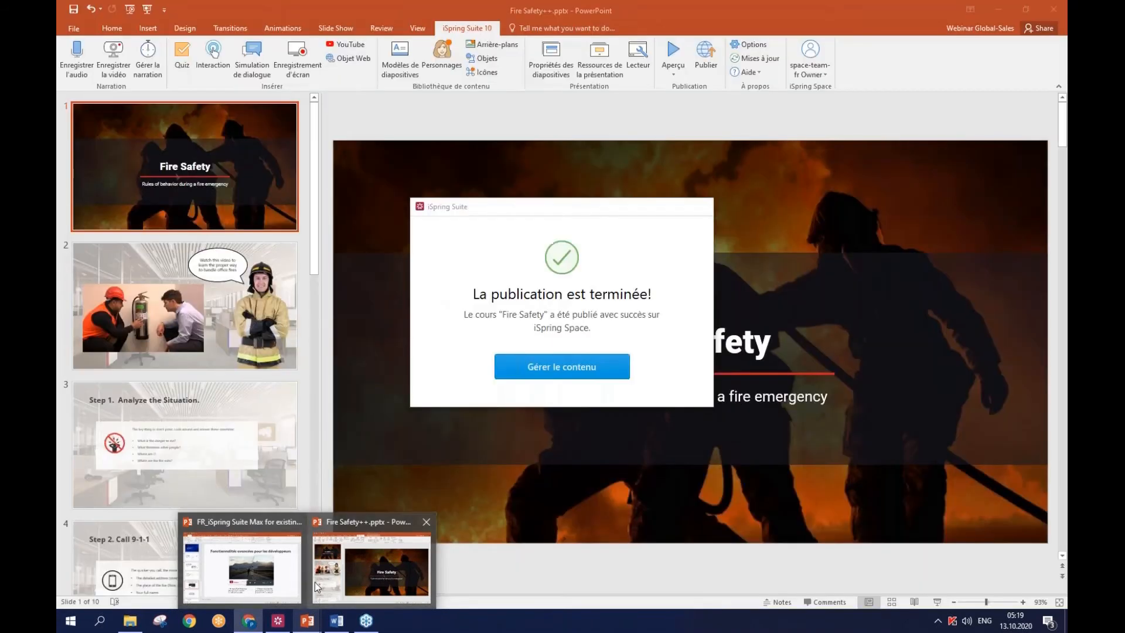
click(275, 568)
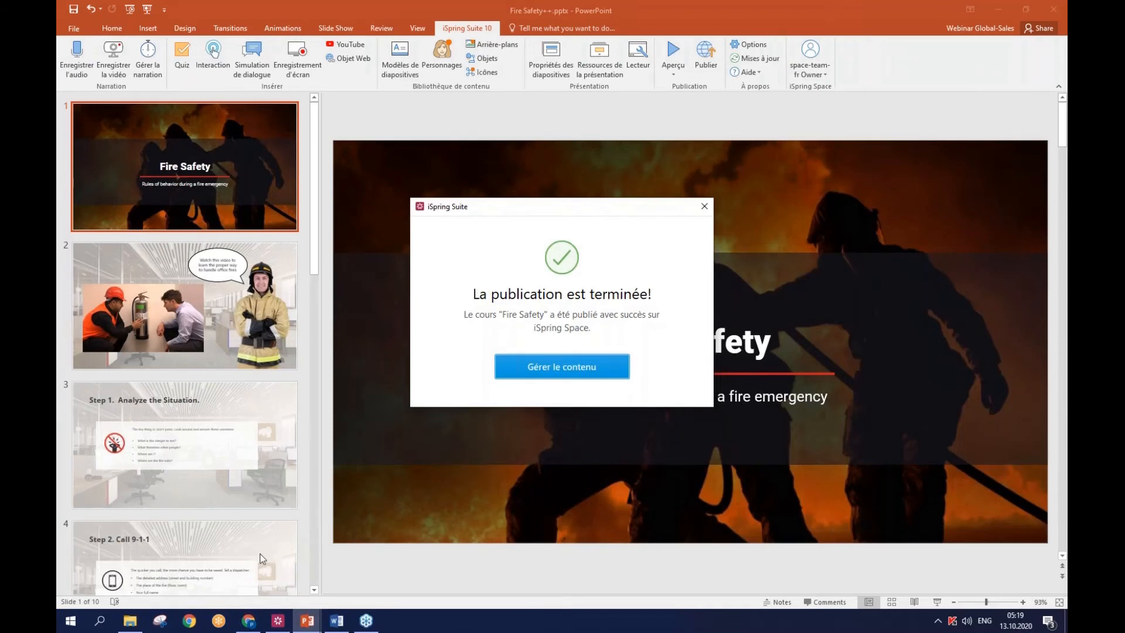
mouse_move(297, 622)
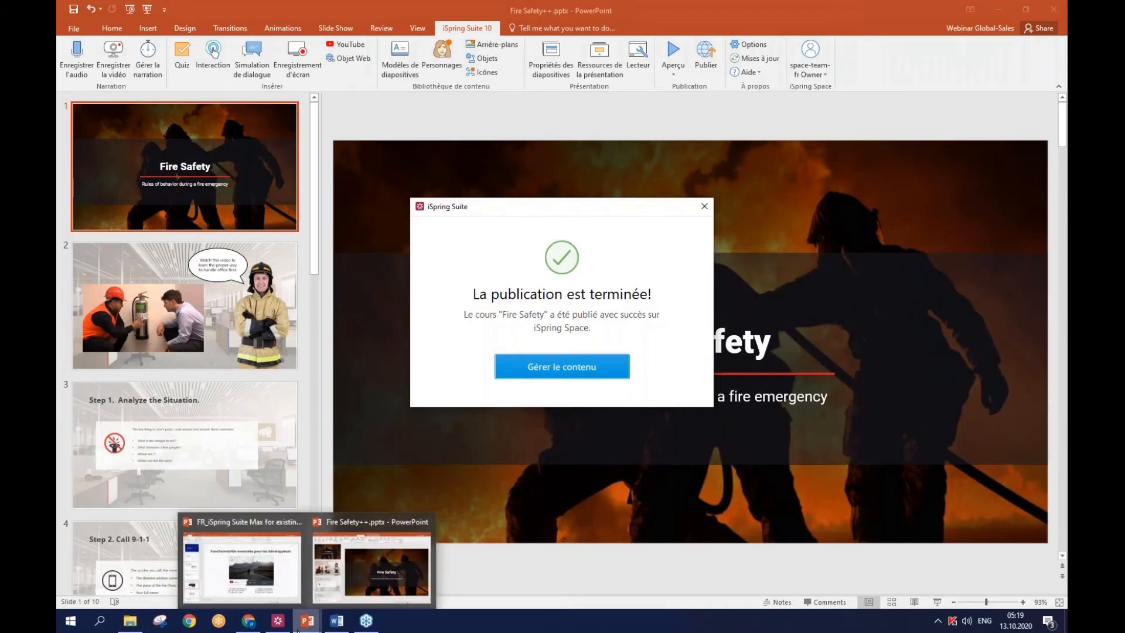
click(244, 563)
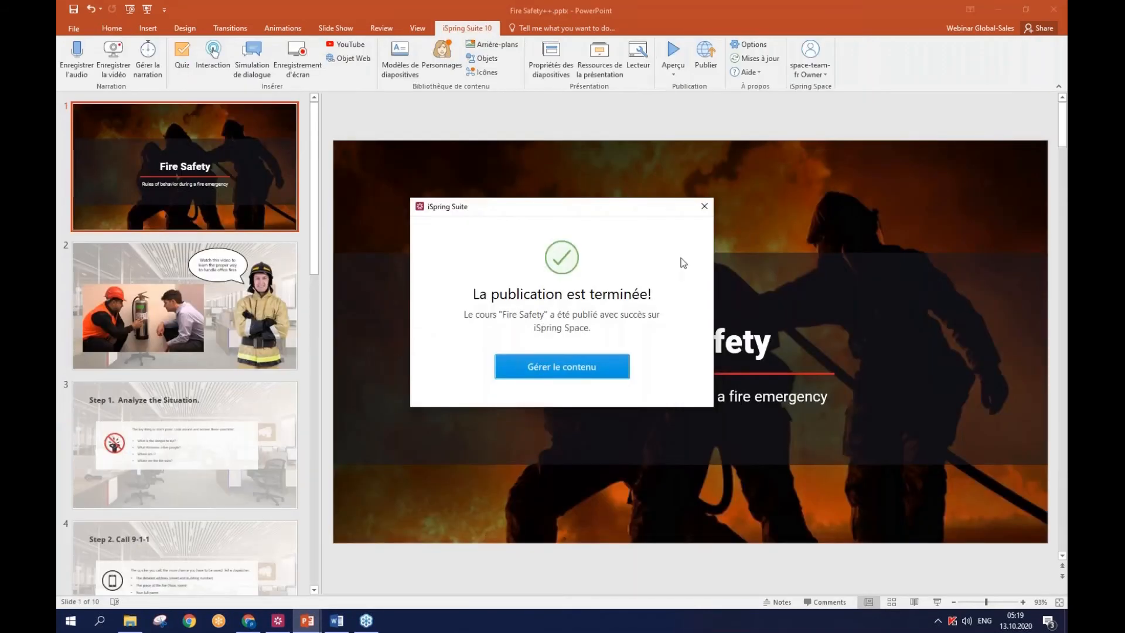
click(704, 206)
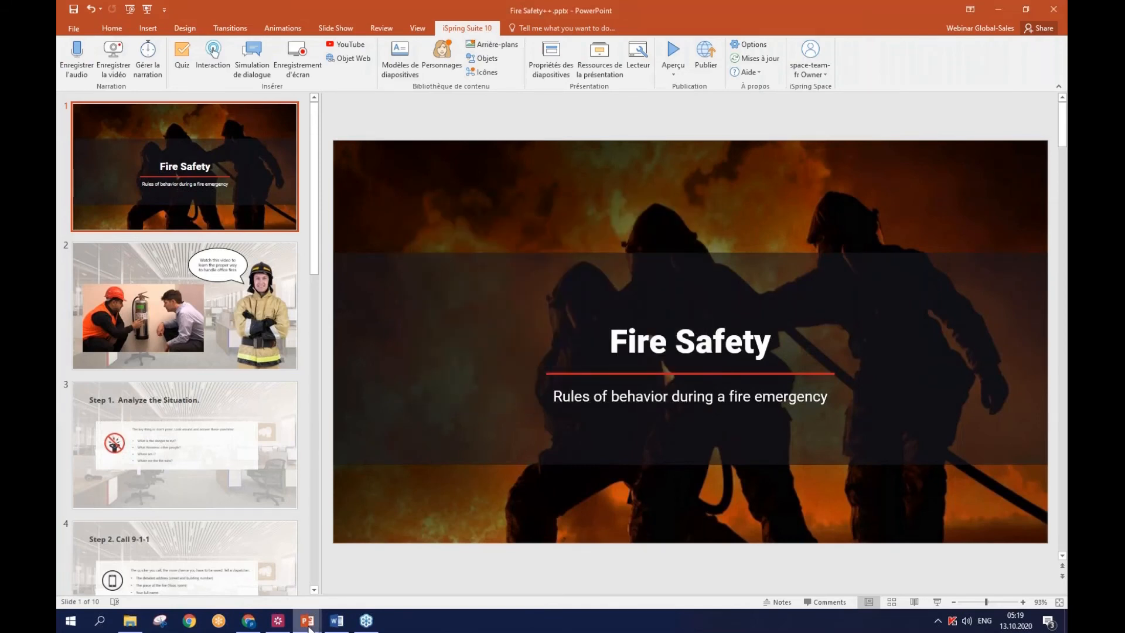
mouse_move(309, 625)
click(267, 580)
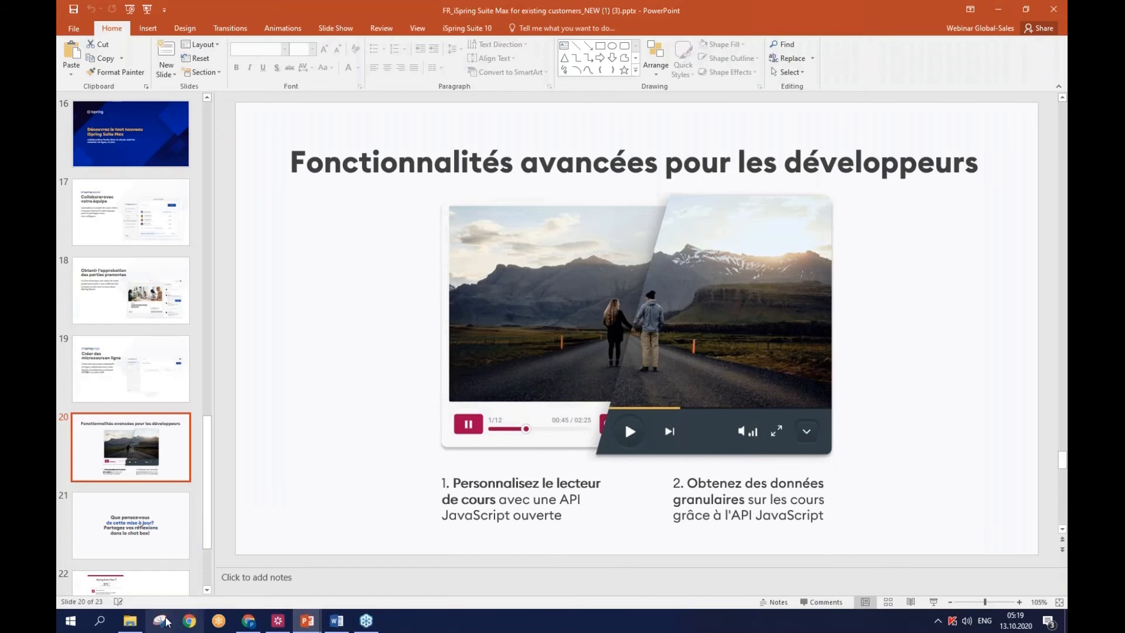
- In File Explorer, open the folder Program Files\iSpring\Suite 10\Player SDK\documentation\js-api on drive C
click(132, 624)
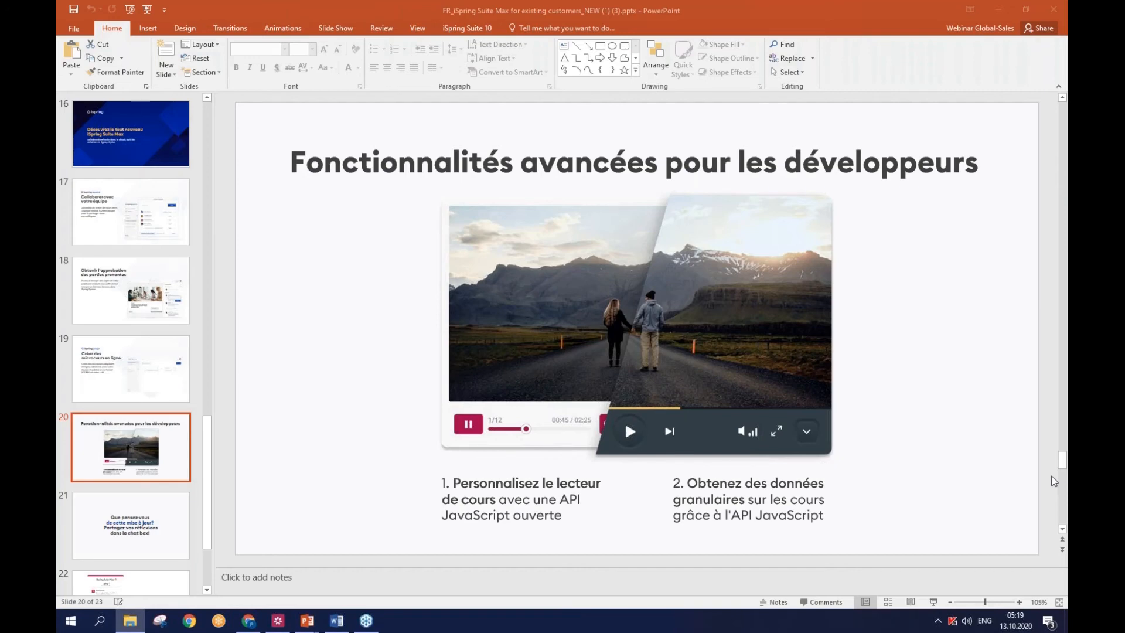
drag(1066, 196, 511, 153)
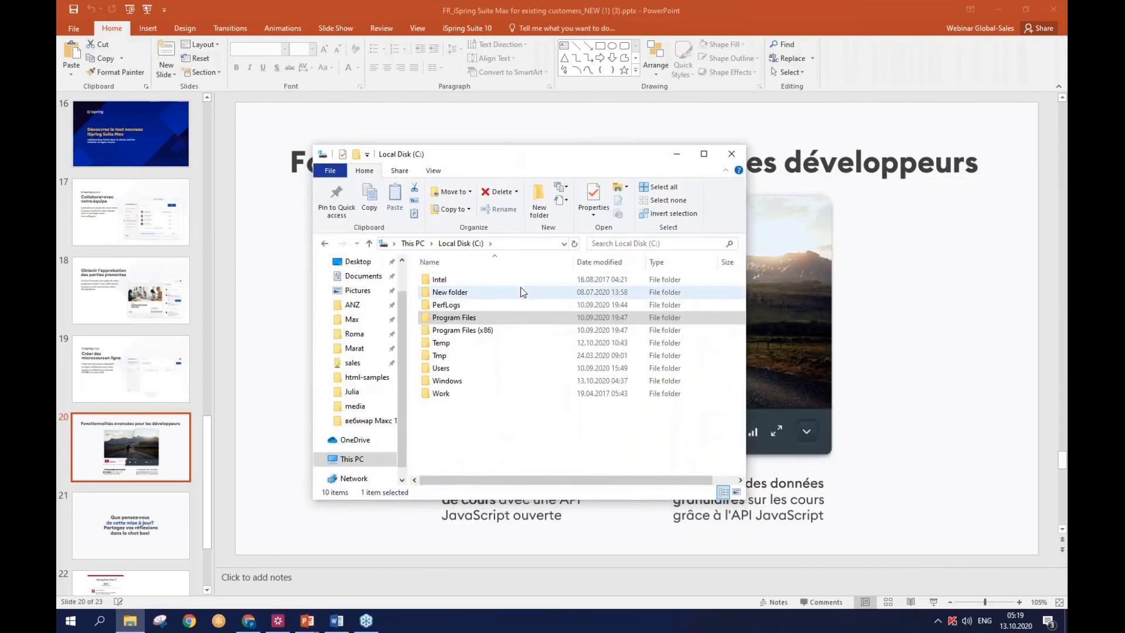
double_click(479, 320)
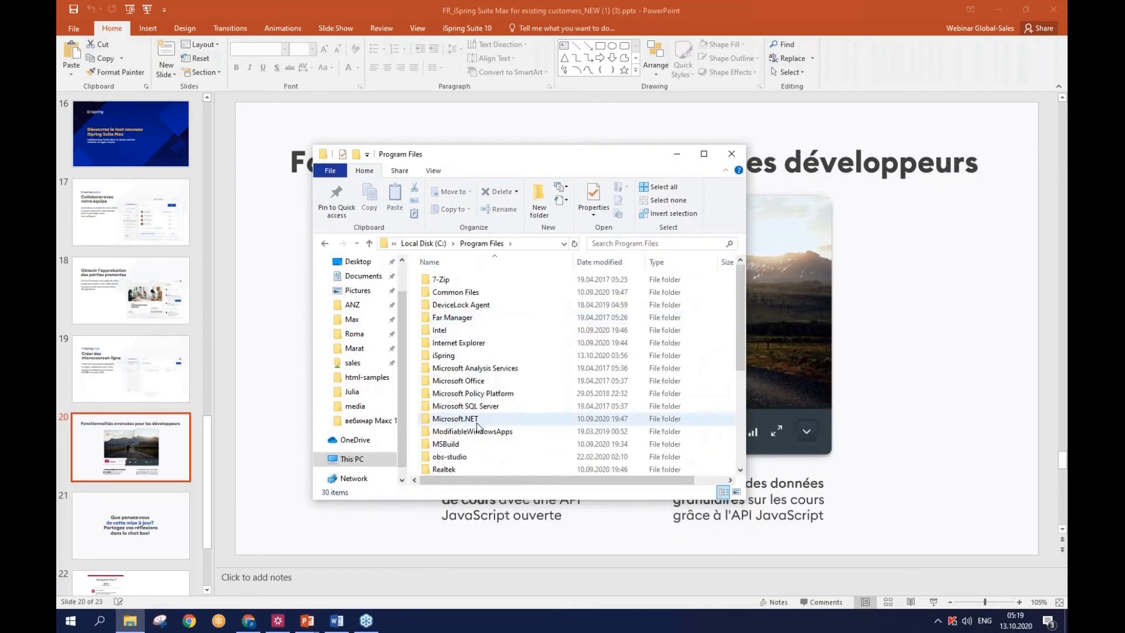
double_click(465, 355)
double_click(456, 319)
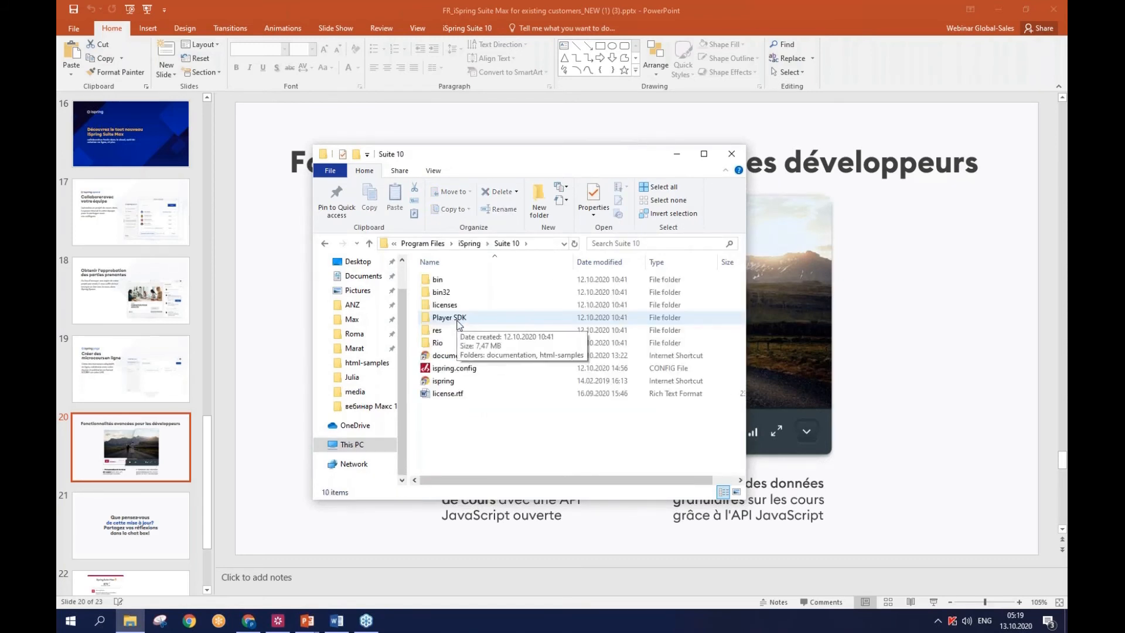
double_click(458, 320)
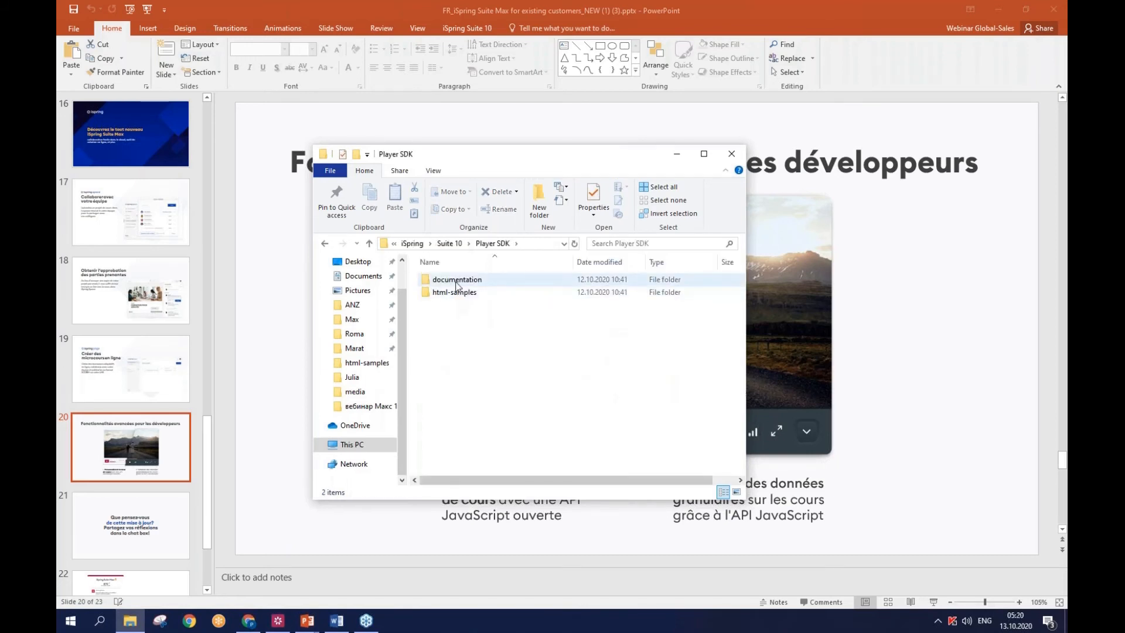
double_click(457, 280)
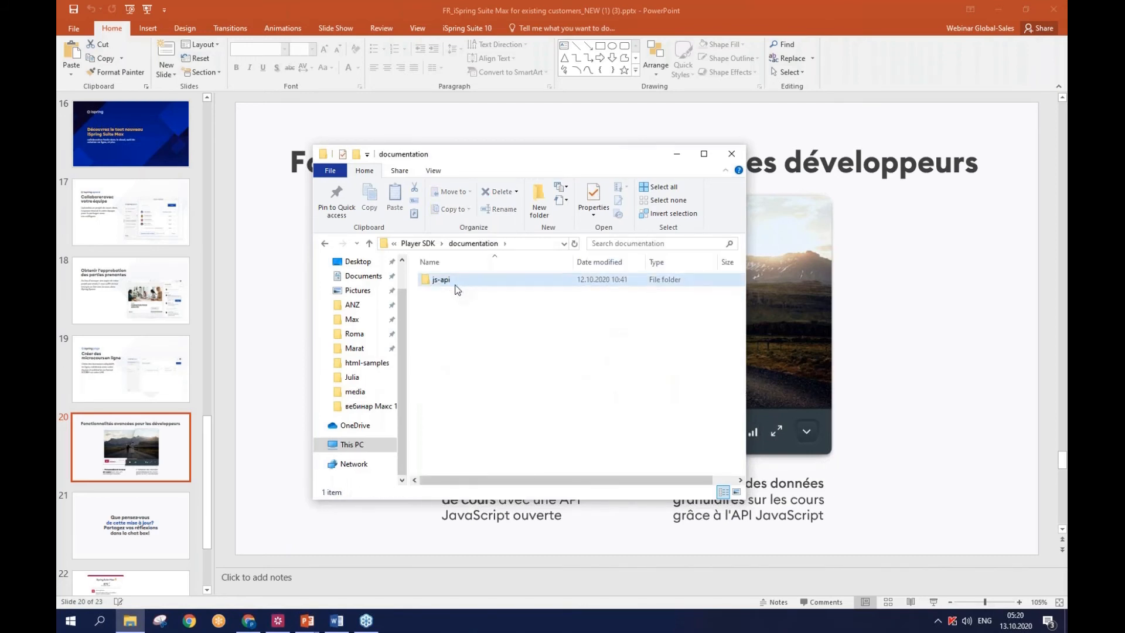
double_click(456, 283)
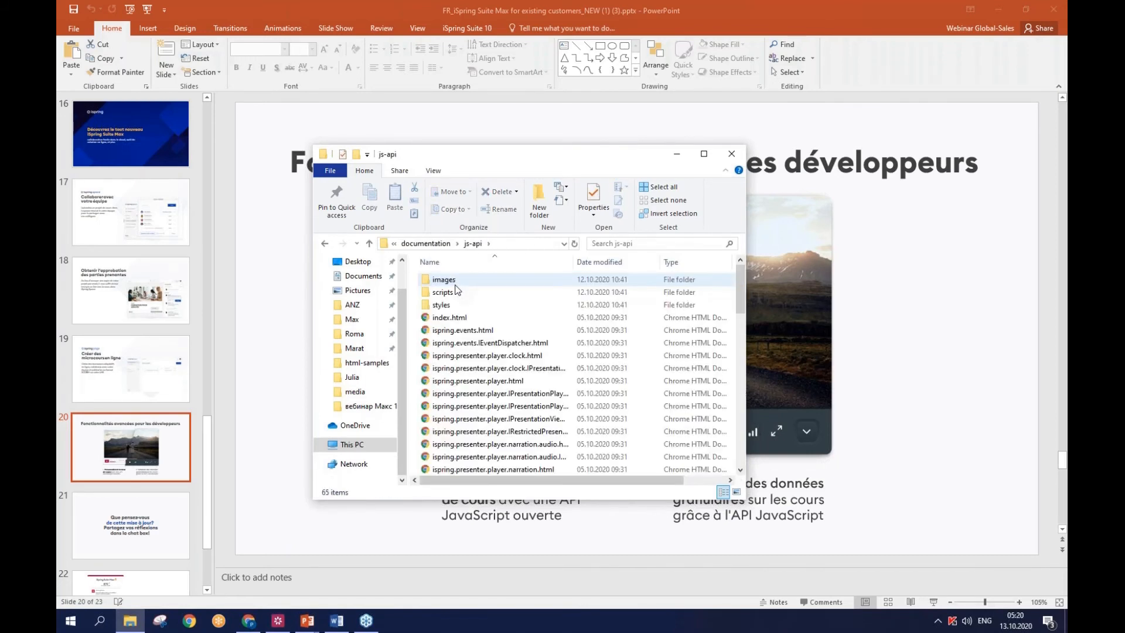
- Open the JavaScript API documentation file index.html in the browser, leaving its file name as it is
click(449, 318)
key(F2)
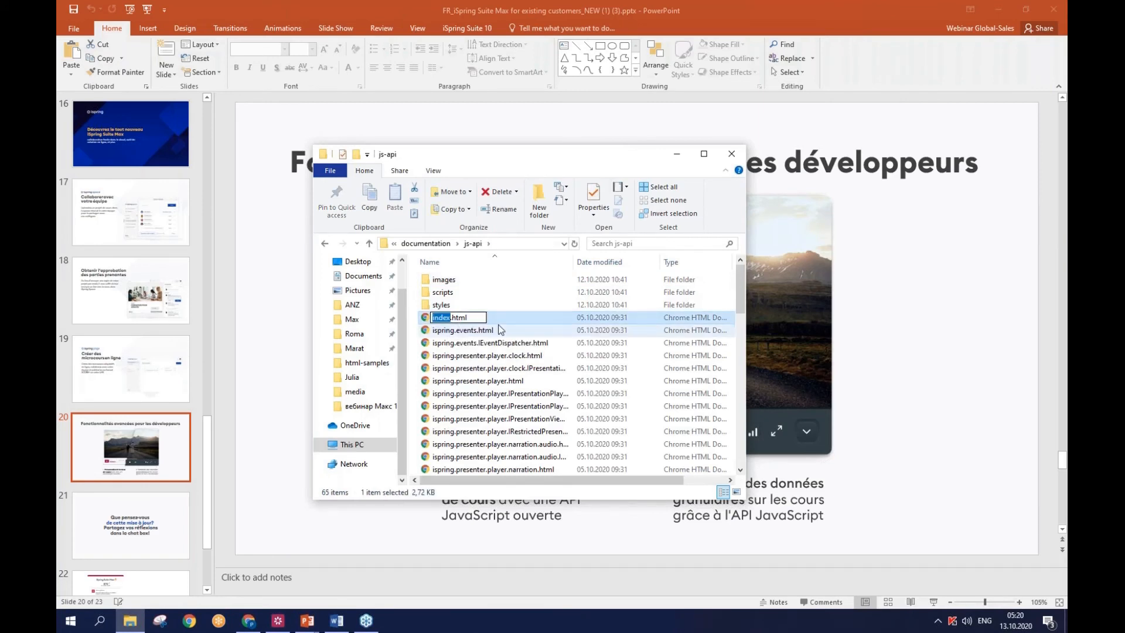
click(505, 294)
double_click(464, 318)
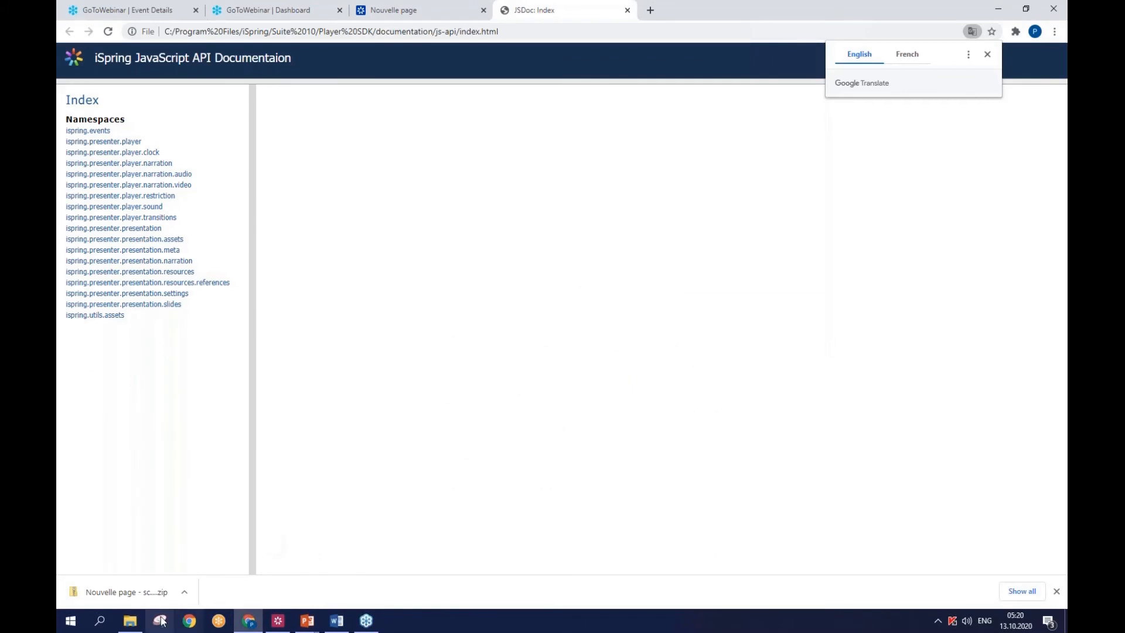
- In File Explorer, go to the Player SDK's html-samples folder and open the sample presentation_control.html in the browser
click(131, 621)
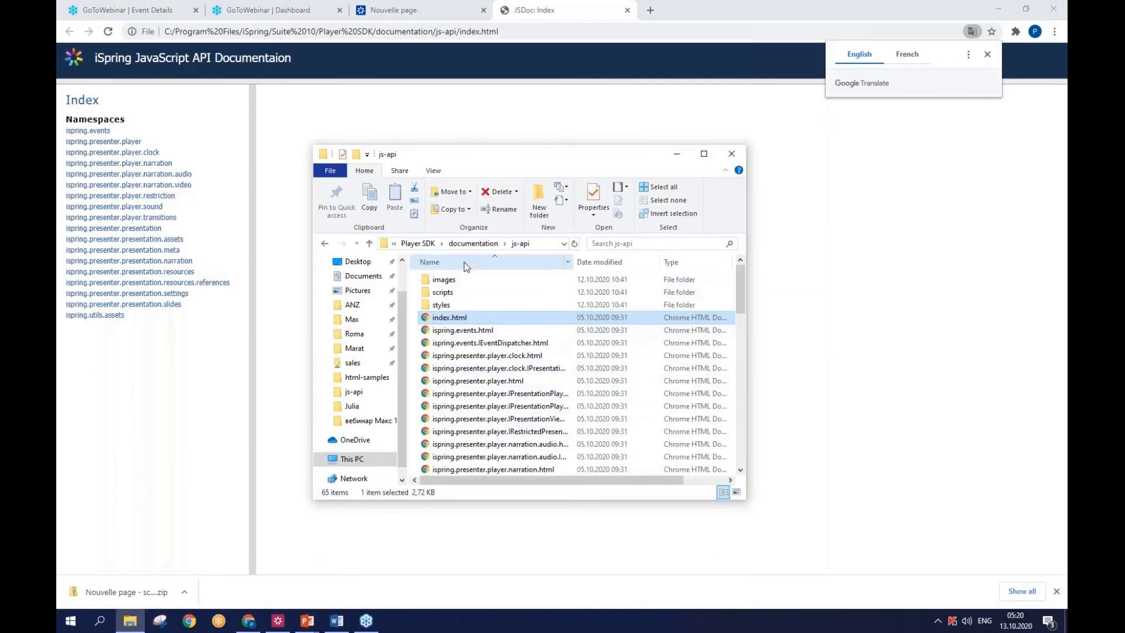
click(418, 243)
click(452, 292)
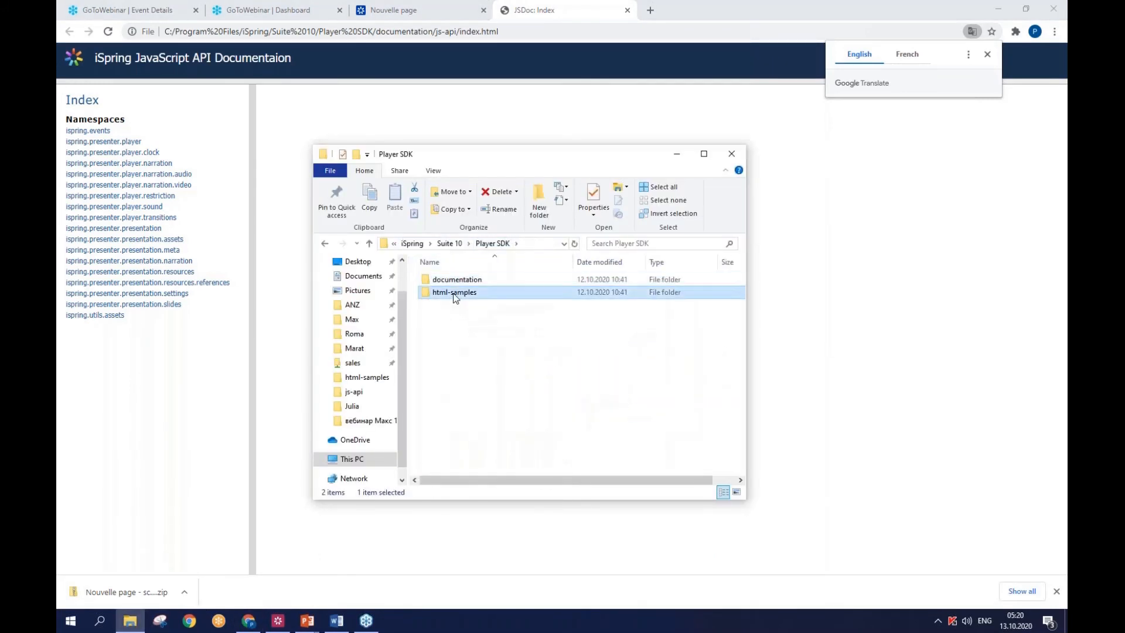
double_click(452, 293)
click(452, 308)
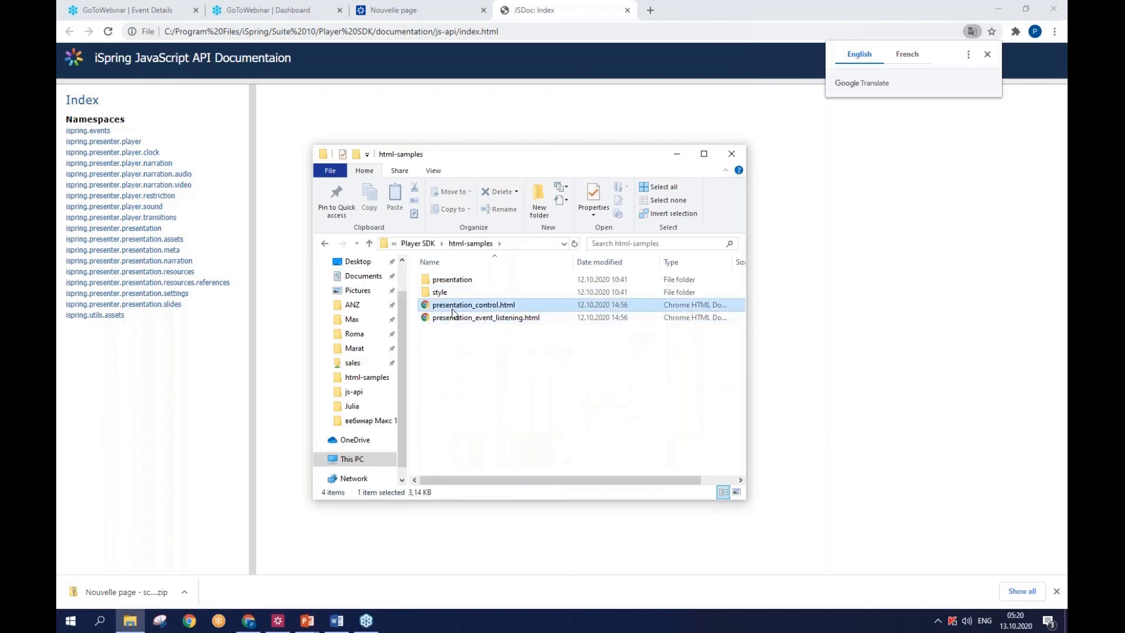
double_click(452, 307)
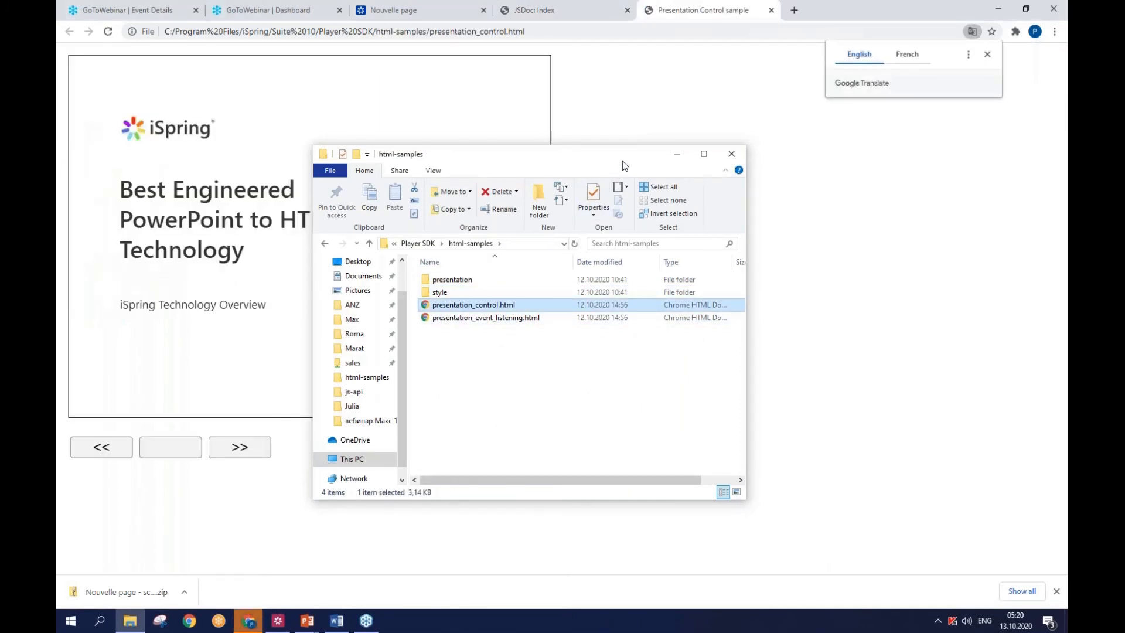
- Move the File Explorer window off the sample presentation and advance the slides to "Animations: Exit Effects"
drag(622, 161, 895, 139)
click(238, 449)
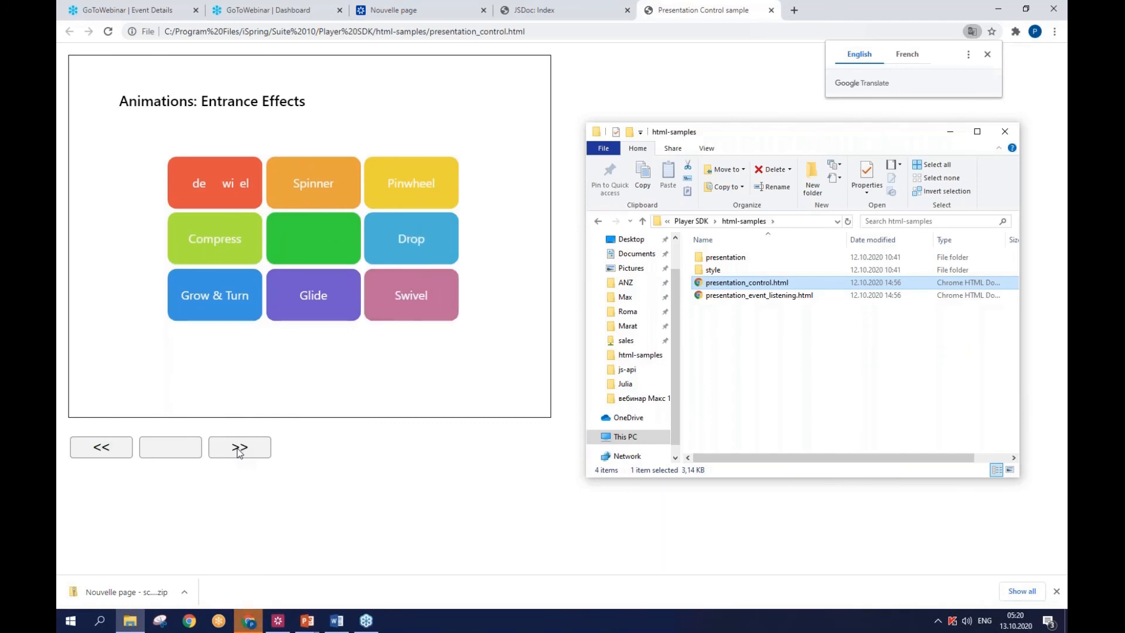
click(239, 448)
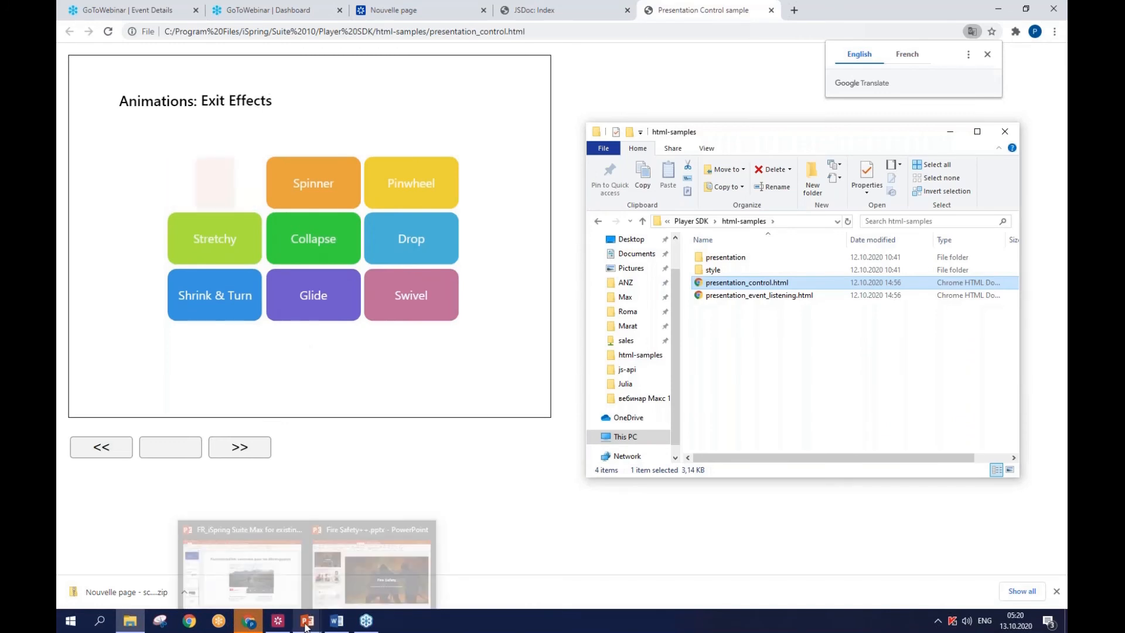
- Close the Presentation Control sample page and return to the JavaScript API documentation
click(771, 12)
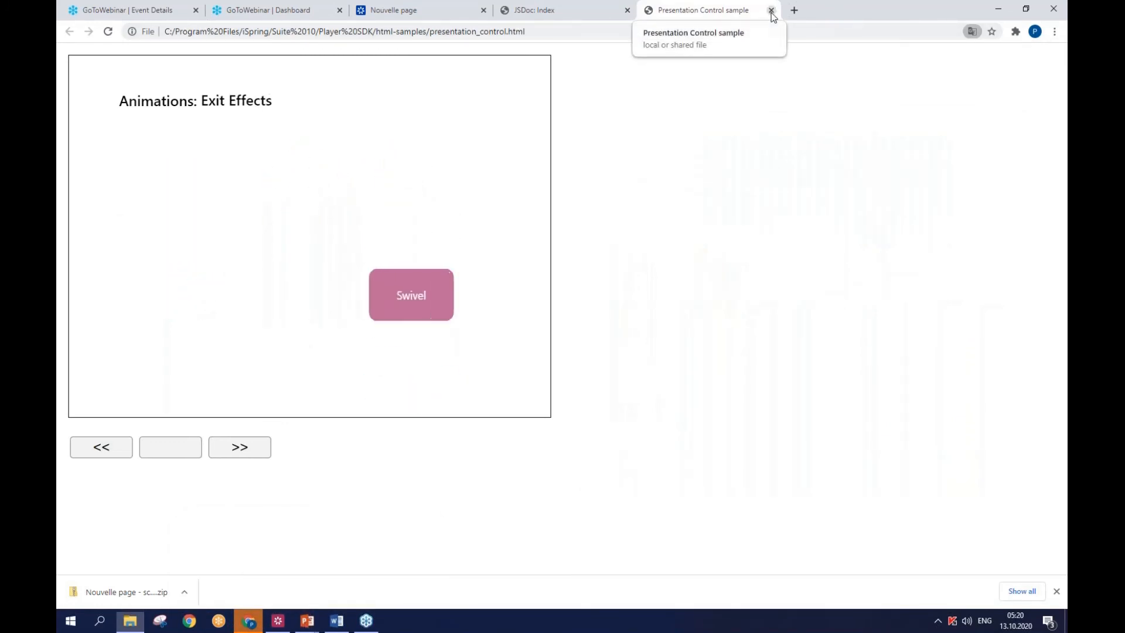
click(771, 12)
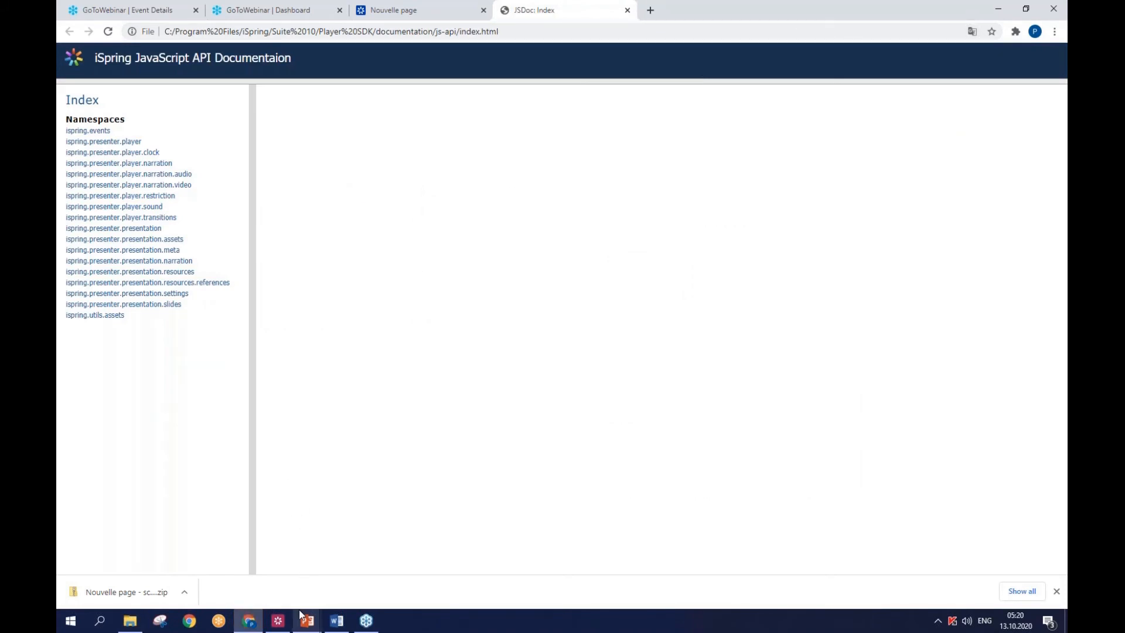
mouse_move(300, 615)
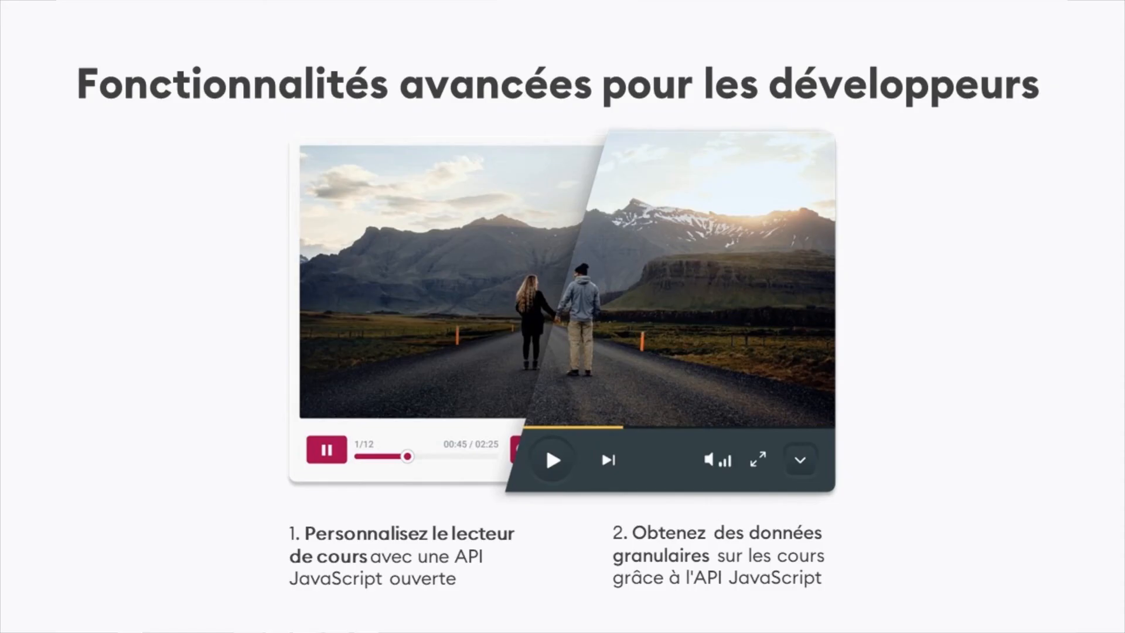